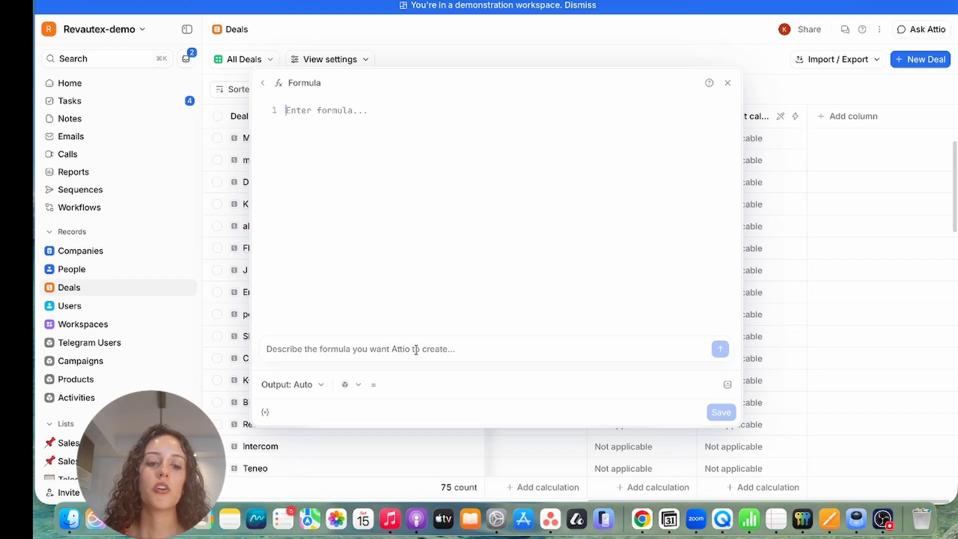
Look over the output types available for the deal formula.
{"action": "left_click", "coordinate": [295, 384]}
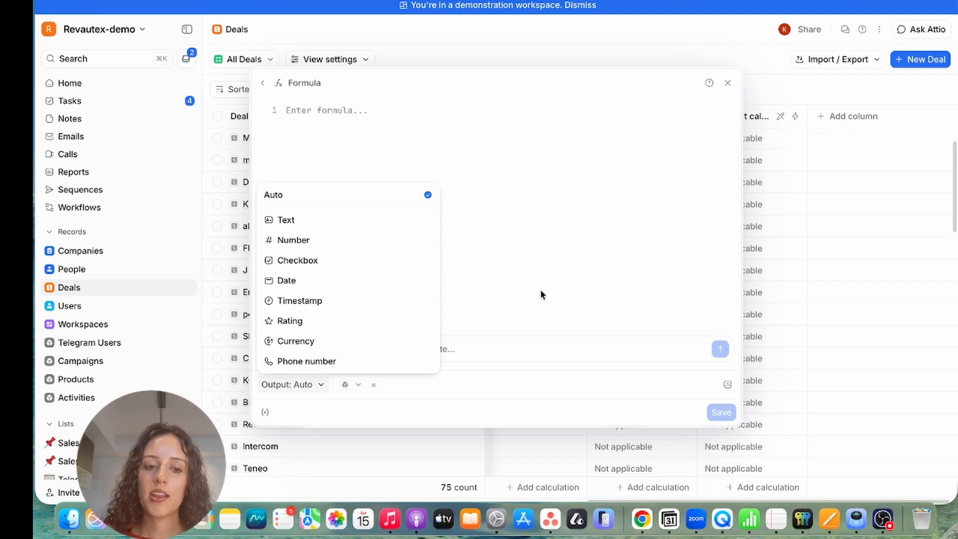
{"action": "left_click", "coordinate": [576, 241]}
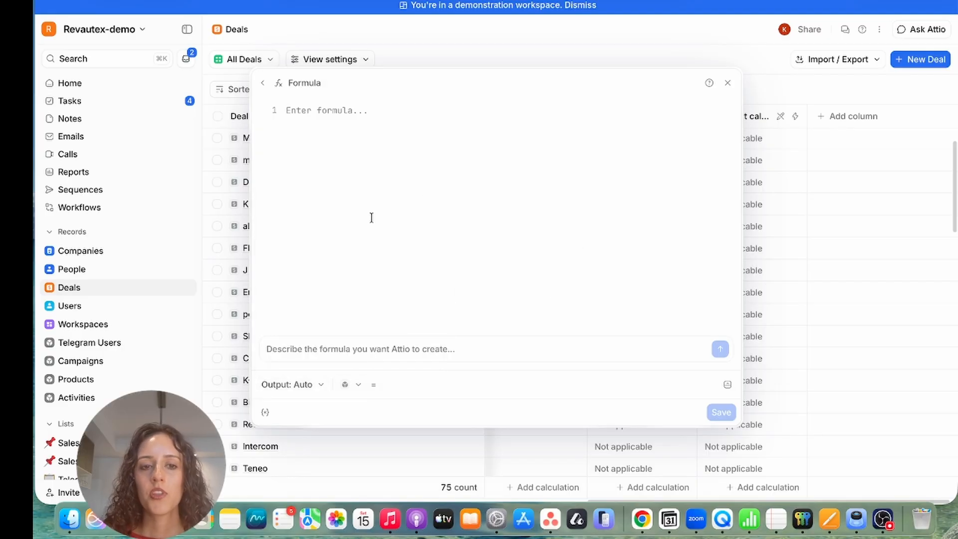
Start the deal formula with the count() function.
{"action": "left_click", "coordinate": [343, 128]}
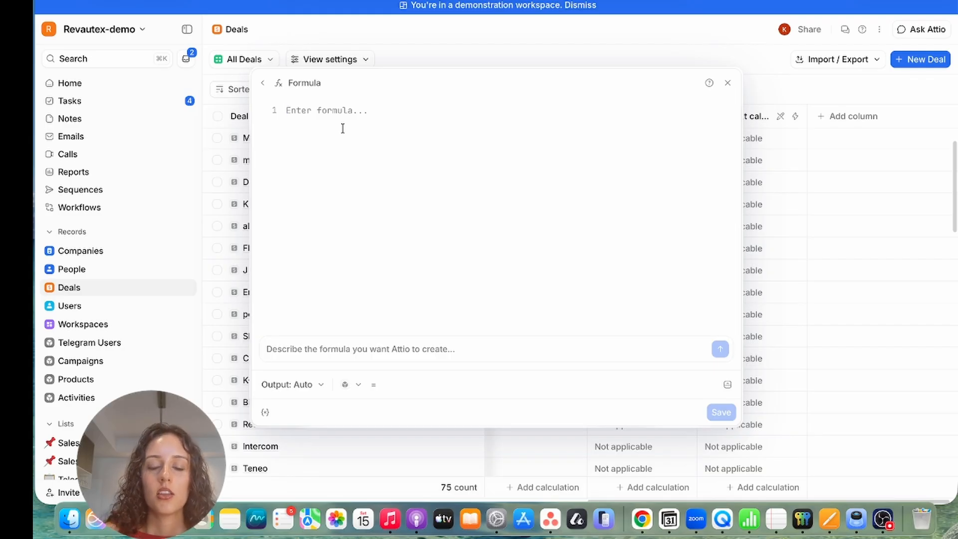
{"action": "type", "text": "(c"}
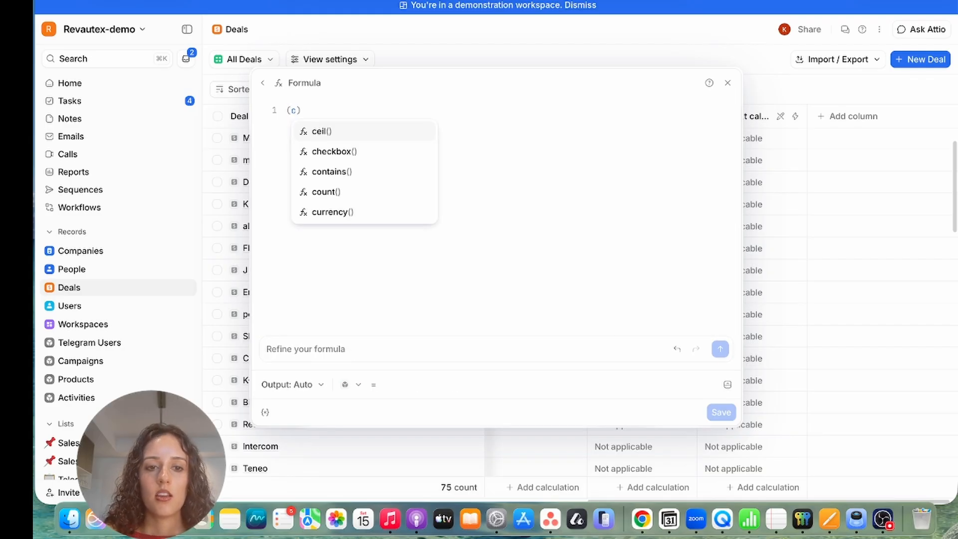
{"action": "type", "text": "o"}
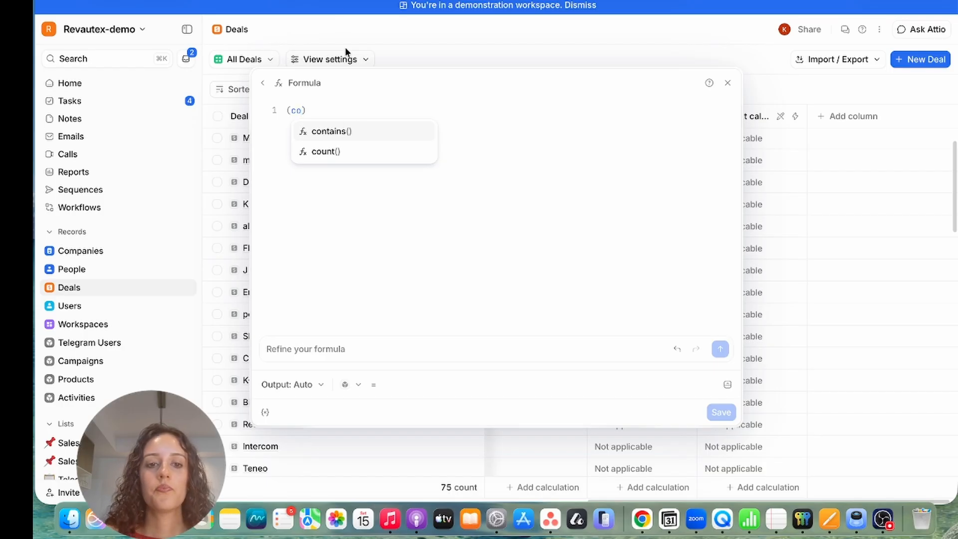
{"action": "left_click", "coordinate": [346, 150]}
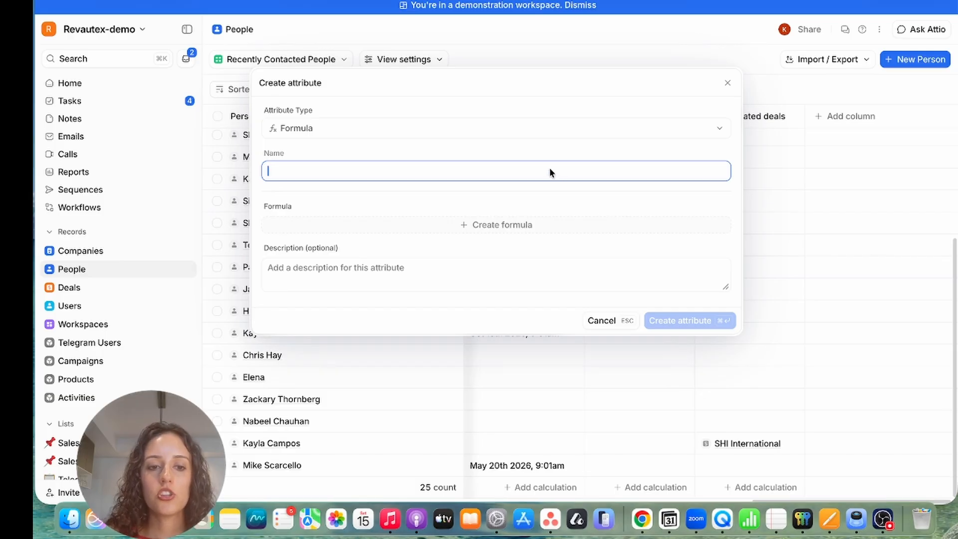
Name the new formula attribute on People "# of Associated Deals".
{"action": "type", "text": "# of "}
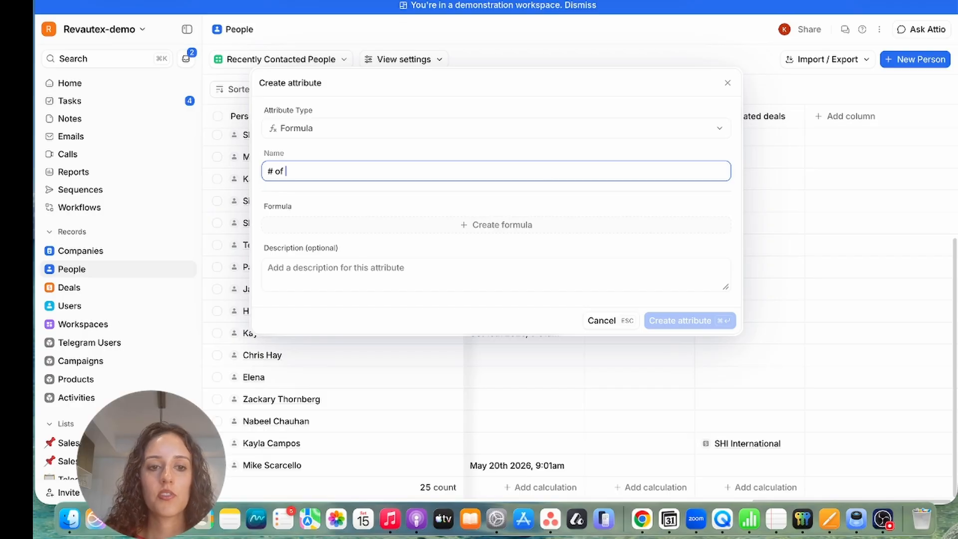
{"action": "type", "text": "Associa"}
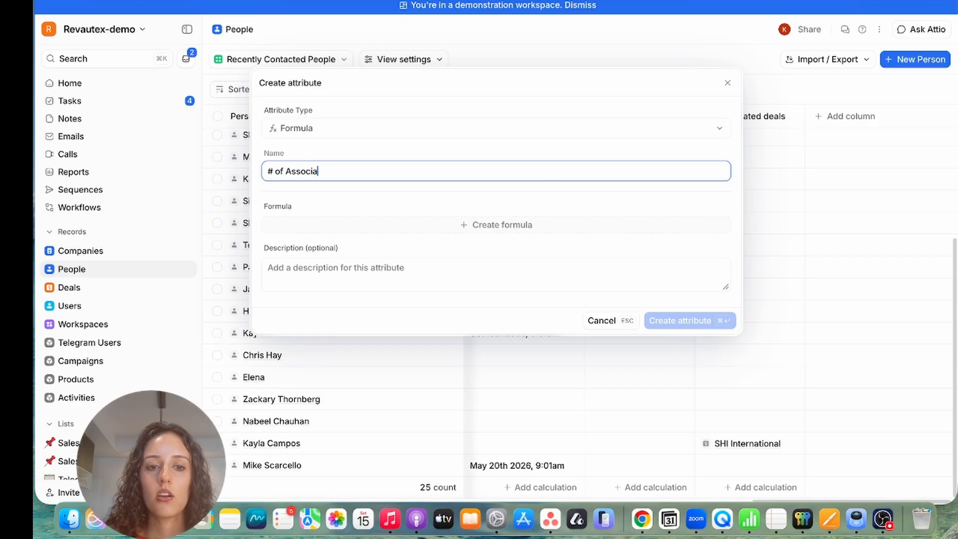
{"action": "type", "text": "ted Deals"}
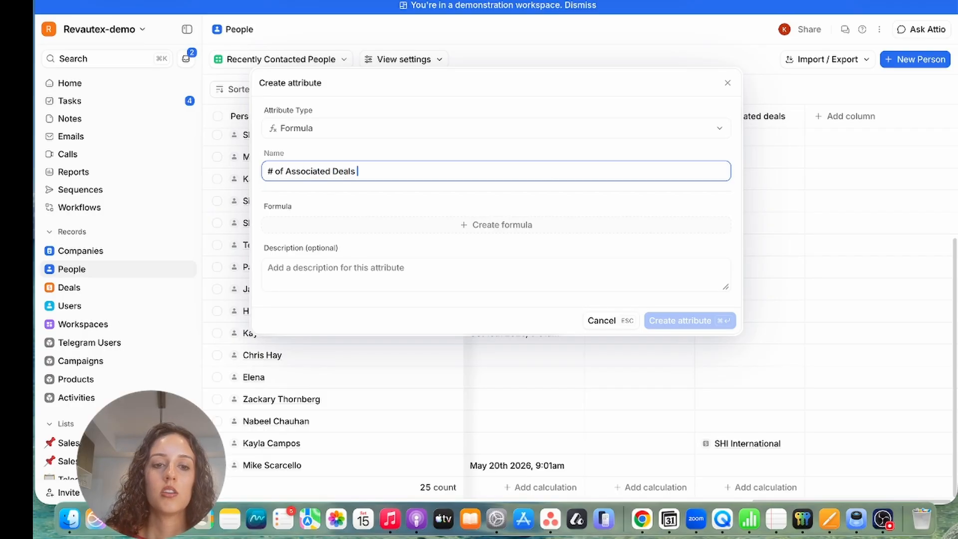
Create the attribute's formula as a count of the person's Associated deals, (count({Associated deals})).
{"action": "left_click", "coordinate": [440, 225]}
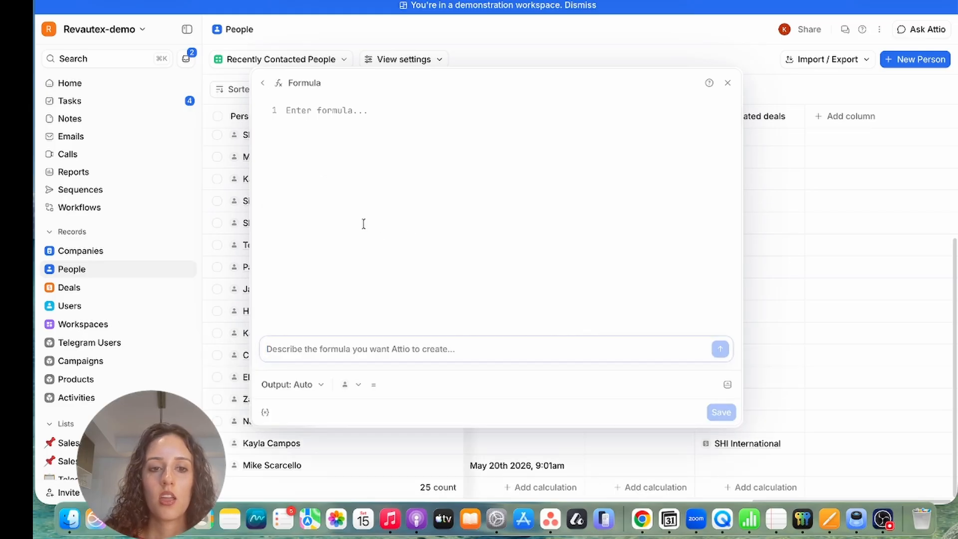
{"action": "left_click", "coordinate": [298, 113]}
{"action": "type", "text": "(c"}
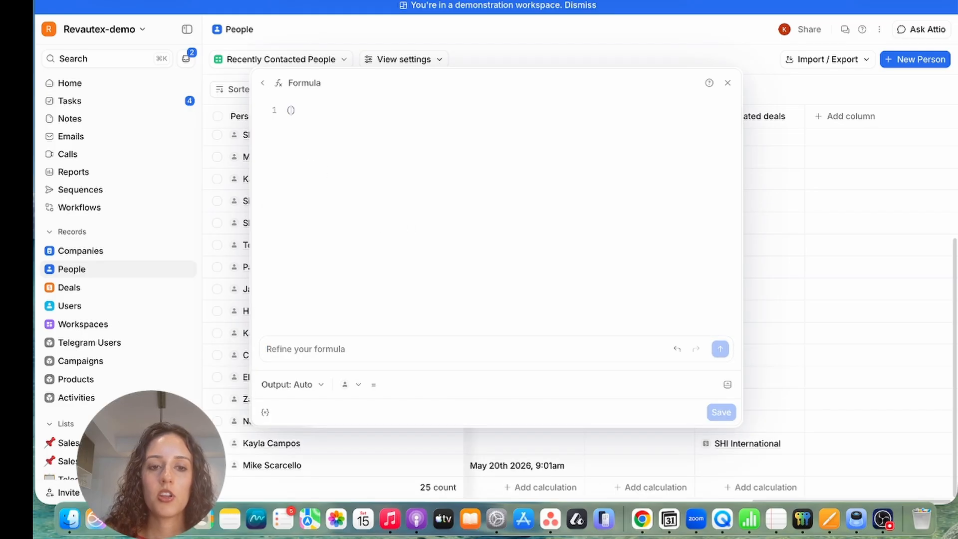
{"action": "type", "text": "ou"}
{"action": "left_click", "coordinate": [335, 129]}
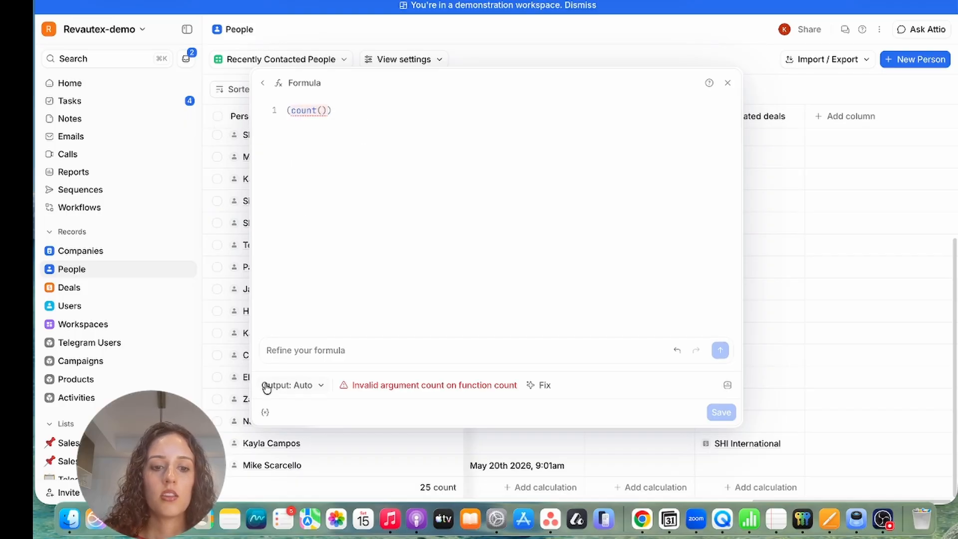
{"action": "left_click", "coordinate": [265, 412]}
{"action": "scroll", "coordinate": [383, 203], "scroll_direction": "down", "scroll_amount": 5}
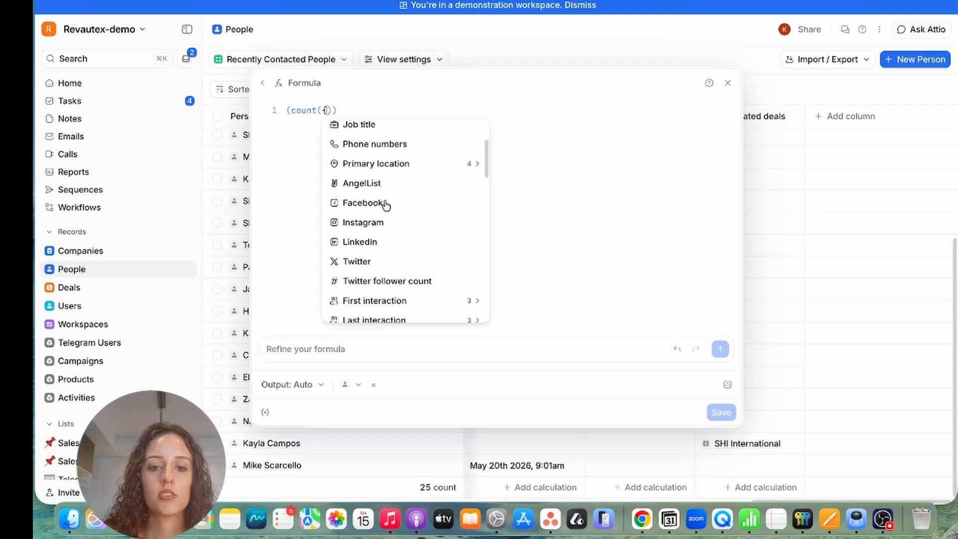
{"action": "scroll", "coordinate": [386, 204], "scroll_direction": "down", "scroll_amount": 4}
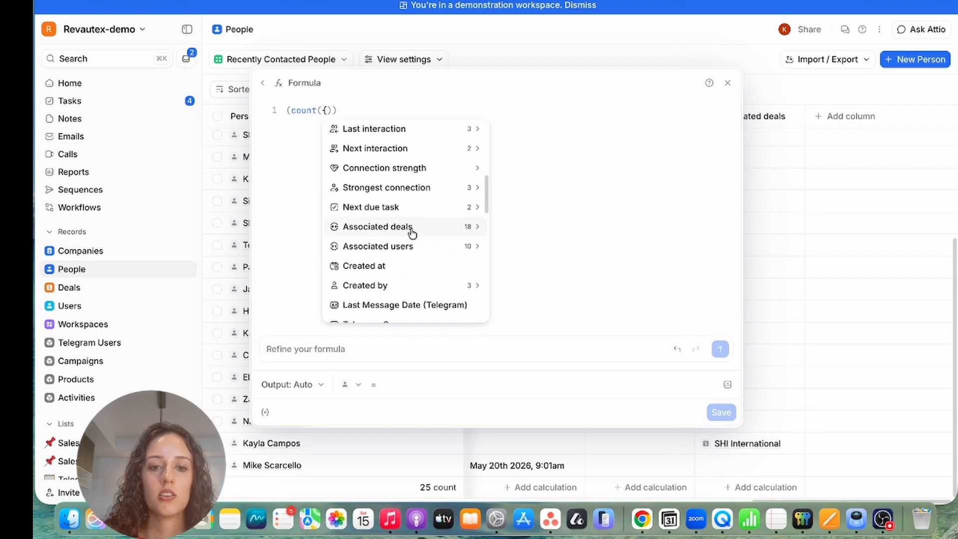
{"action": "left_click", "coordinate": [411, 230]}
{"action": "left_click", "coordinate": [416, 156]}
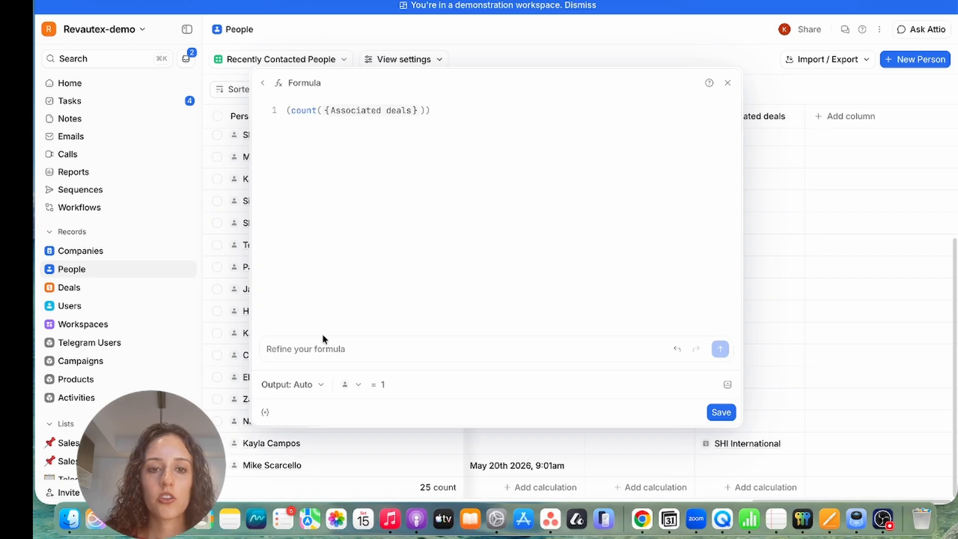
Set the formula's output to Number, save the formula and create the attribute.
{"action": "left_click", "coordinate": [306, 388]}
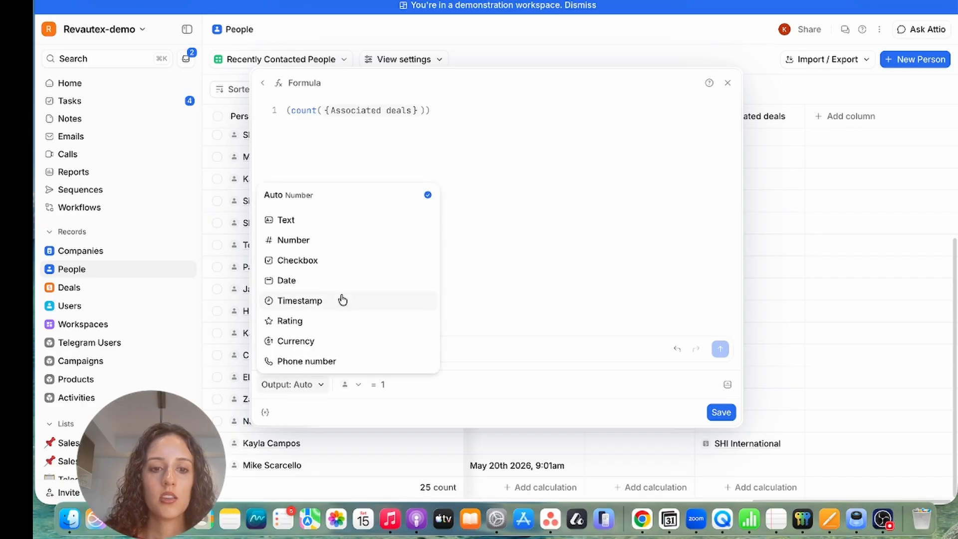
{"action": "left_click", "coordinate": [336, 243]}
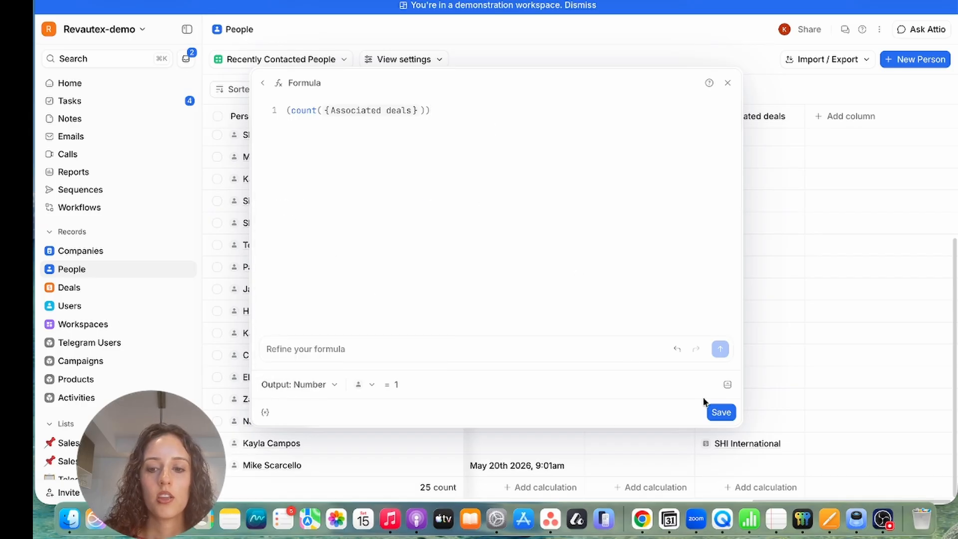
{"action": "left_click", "coordinate": [728, 415]}
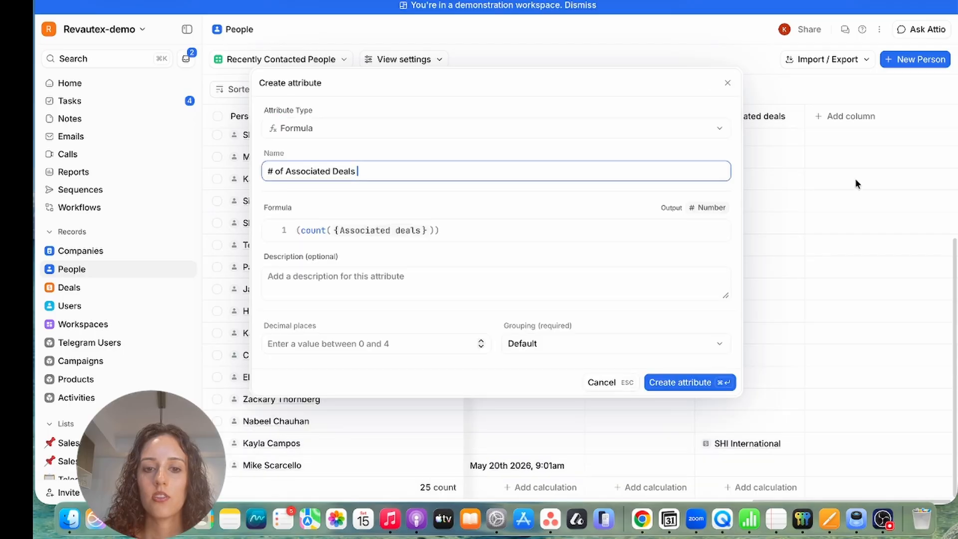
{"action": "left_click", "coordinate": [696, 384]}
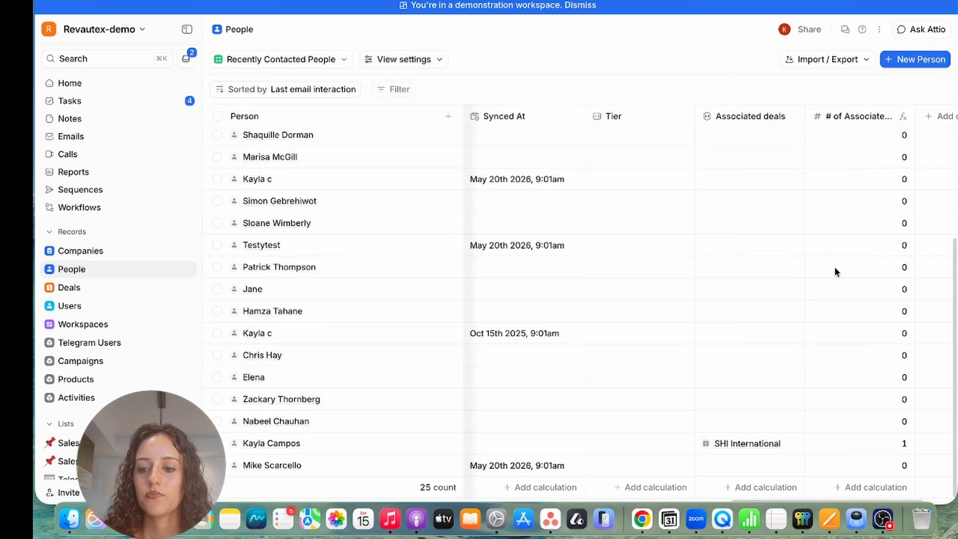
Check the new associated deals count column against the Associated deals column across the people list.
{"action": "scroll", "coordinate": [838, 354], "scroll_direction": "up", "scroll_amount": 2}
{"action": "scroll", "coordinate": [839, 355], "scroll_direction": "down", "scroll_amount": 2}
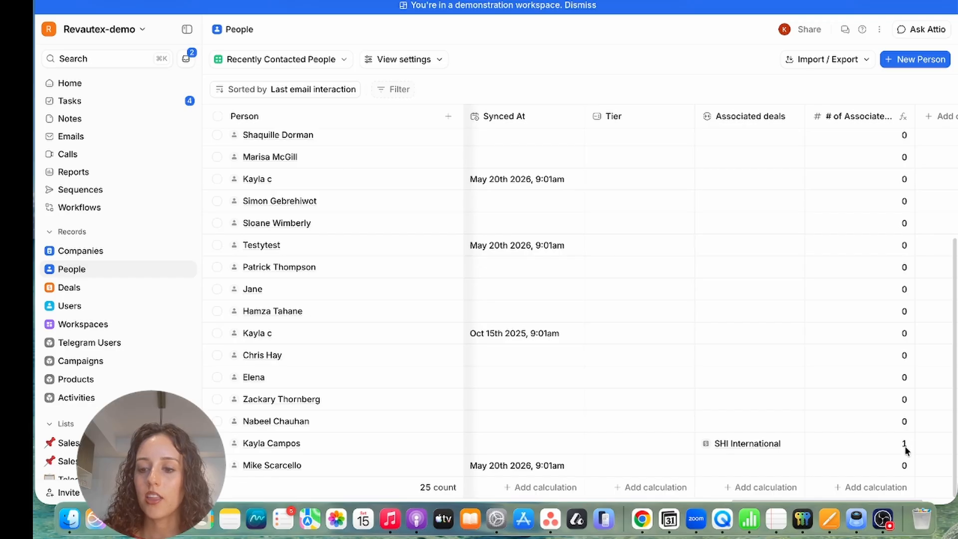
{"action": "scroll", "coordinate": [903, 428], "scroll_direction": "up", "scroll_amount": 5}
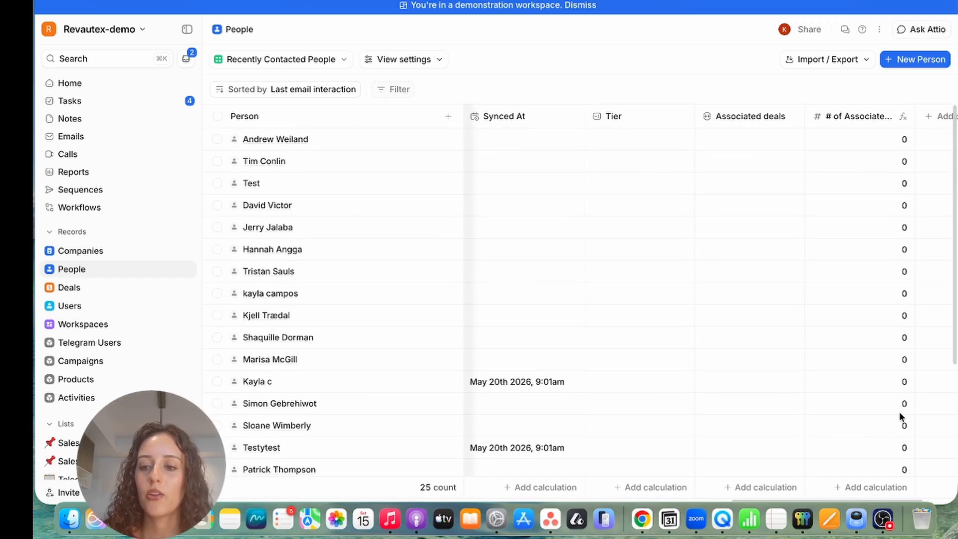
{"action": "scroll", "coordinate": [898, 411], "scroll_direction": "down", "scroll_amount": 3}
{"action": "scroll", "coordinate": [865, 291], "scroll_direction": "down", "scroll_amount": 3}
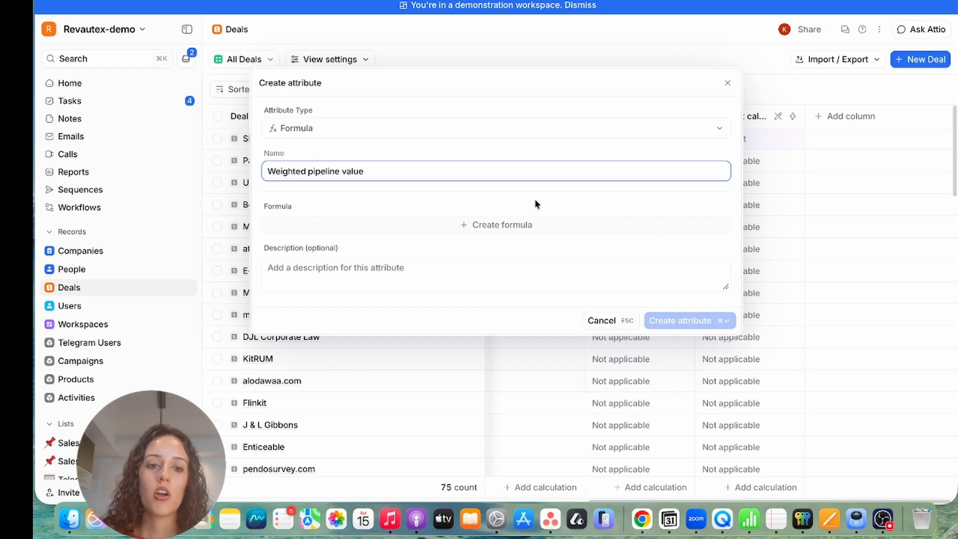
Start a formula request for a weighted pipeline value attribute that multiplies the deal value by a close probability based on the deal's current stage.
{"action": "left_click", "coordinate": [507, 228]}
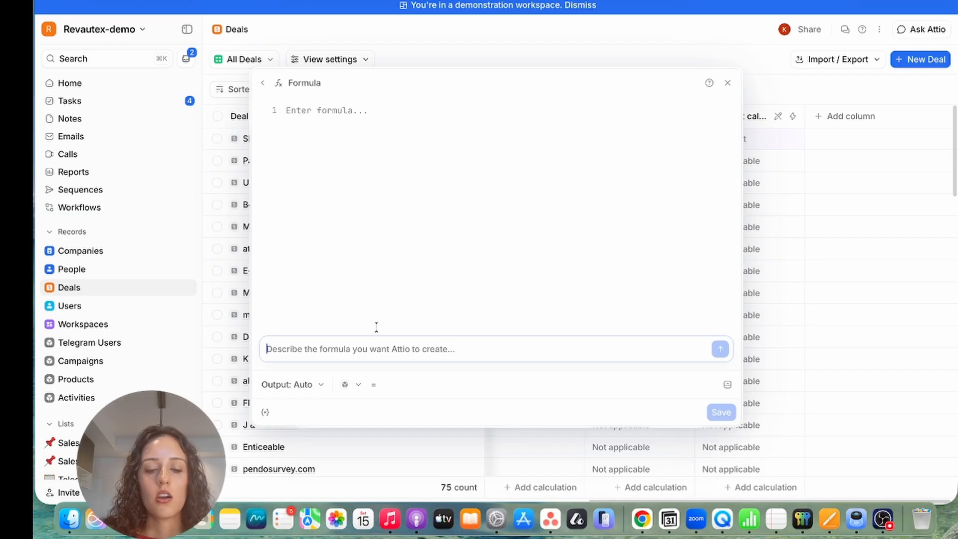
{"action": "type", "text": "C"}
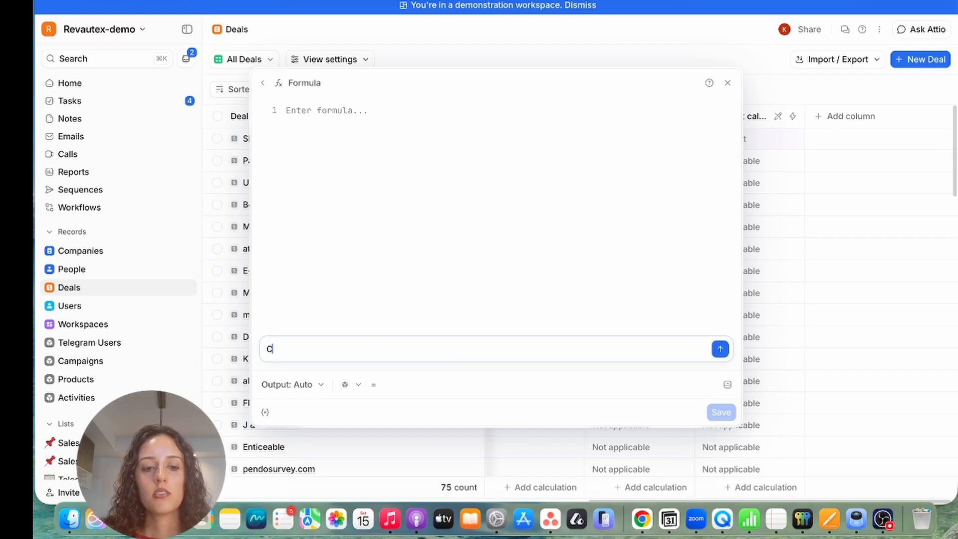
{"action": "type", "text": "reate a p"}
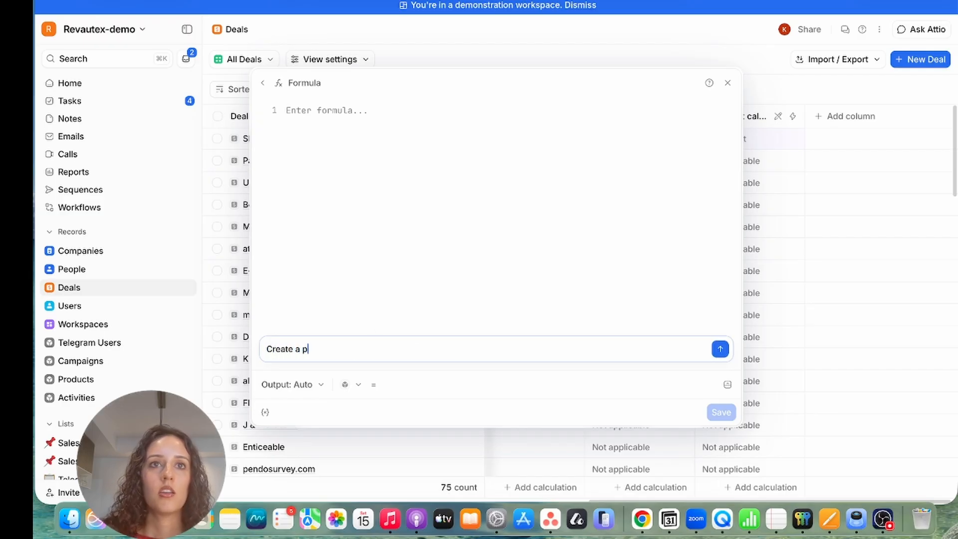
{"action": "key", "text": "BackSpace"}
{"action": "type", "text": "weighte"}
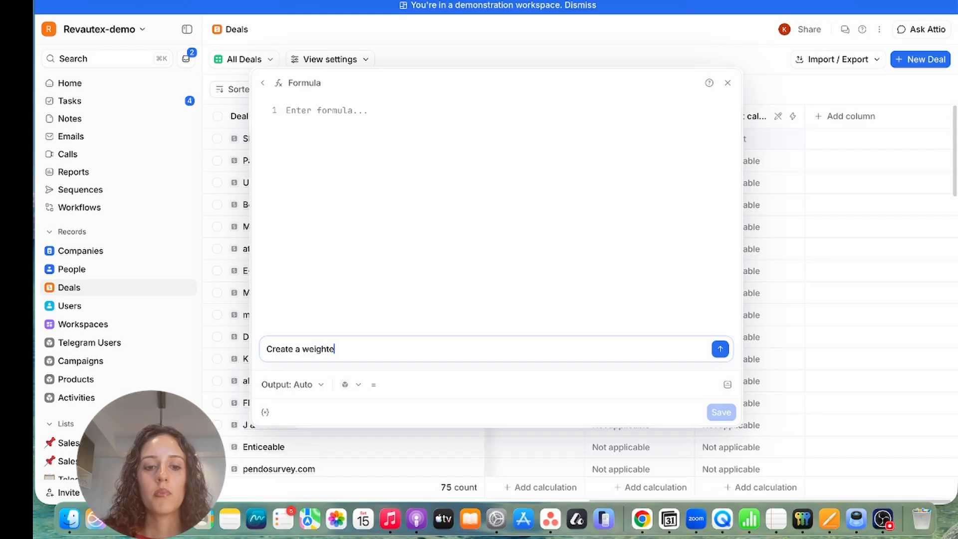
{"action": "type", "text": "d pipeline v"}
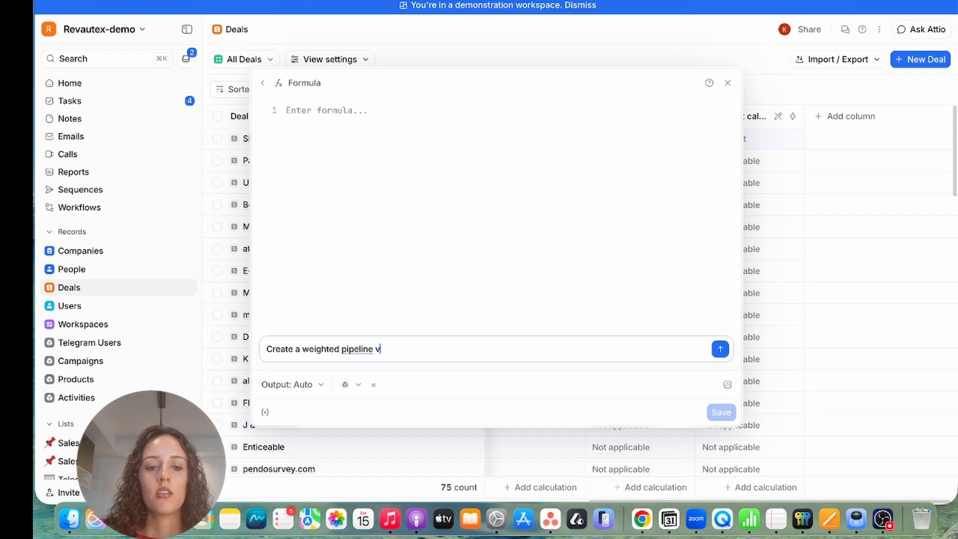
{"action": "type", "text": "alue attribute wh"}
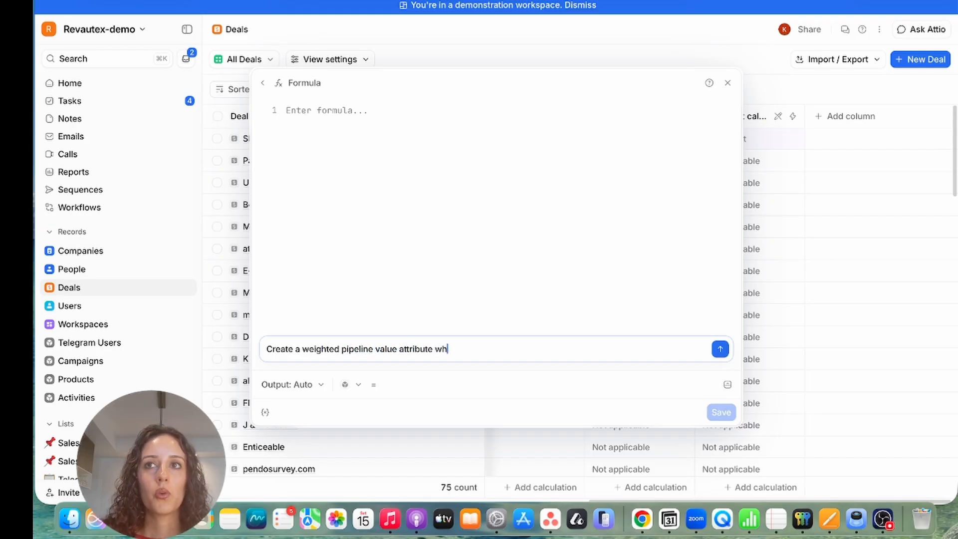
{"action": "type", "text": "ere t"}
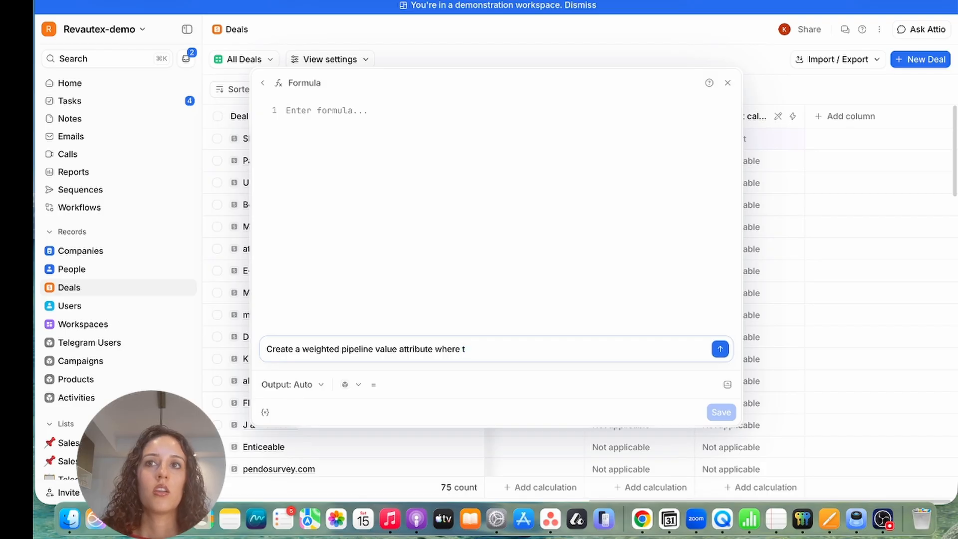
{"action": "key", "text": "BackSpace"}
{"action": "type", "text": "it "}
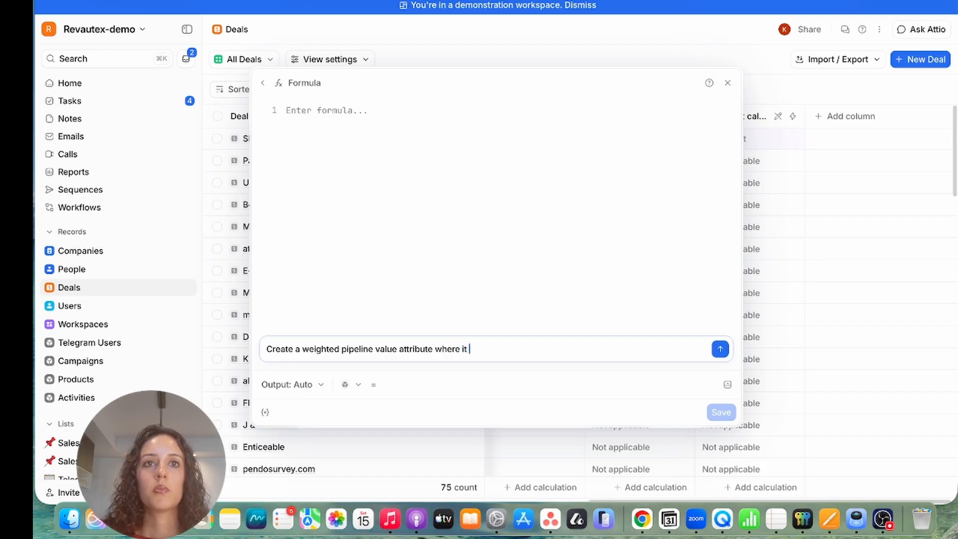
{"action": "type", "text": "multiplies"}
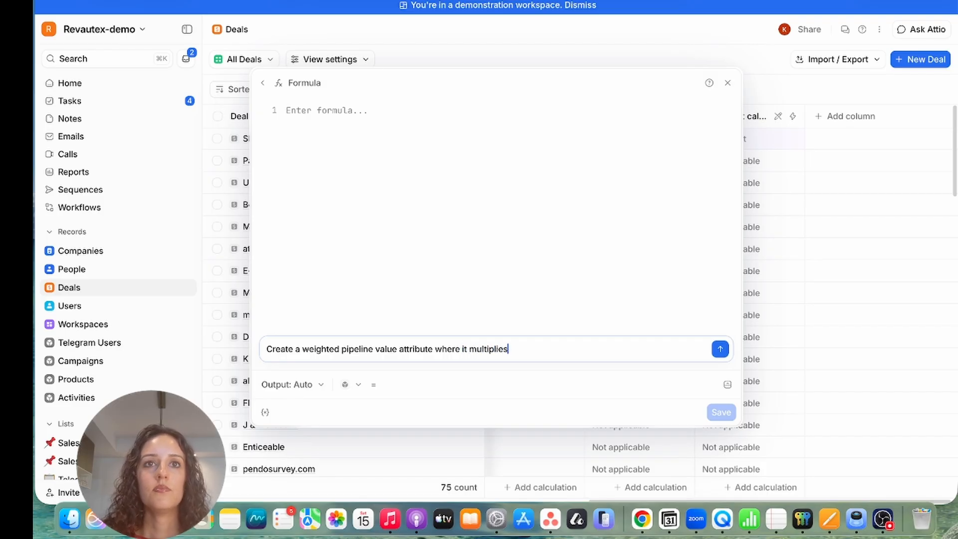
{"action": "type", "text": " the deal value by "}
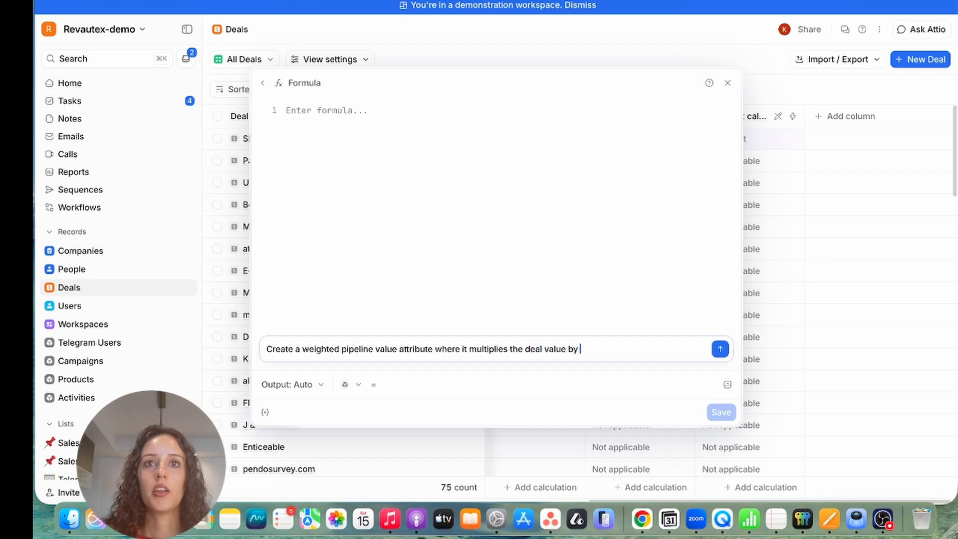
{"action": "type", "text": "a closer"}
{"action": "type", "text": "proba"}
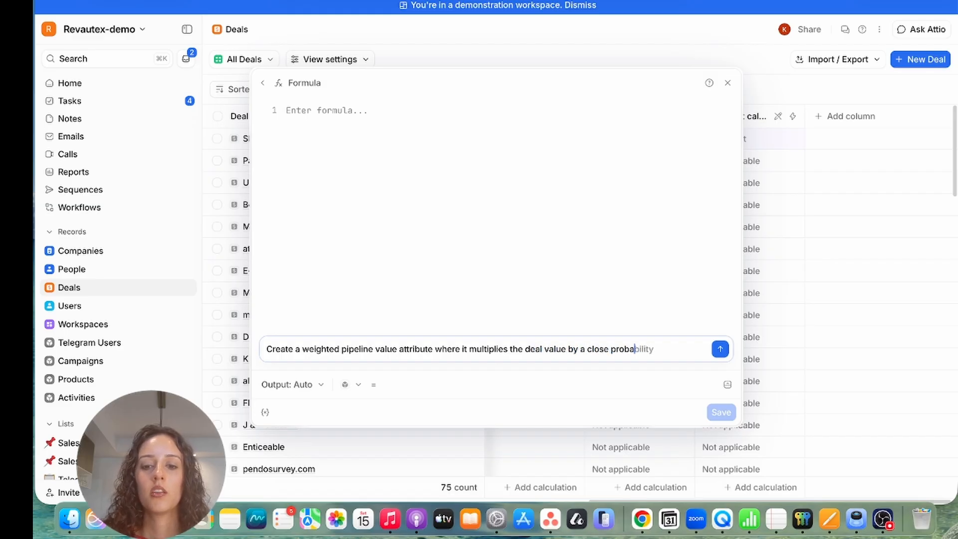
{"action": "type", "text": "bility based on the dea"}
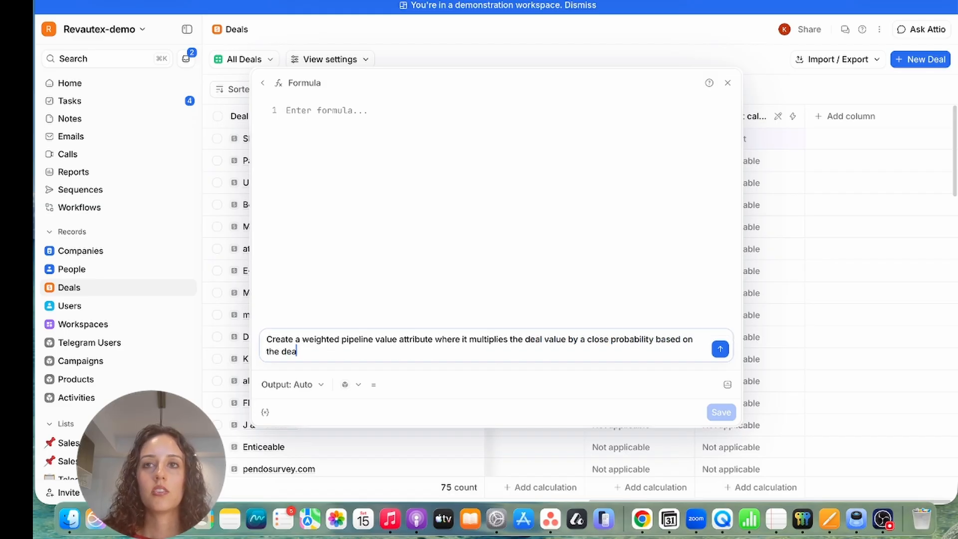
{"action": "type", "text": "l's current stage "}
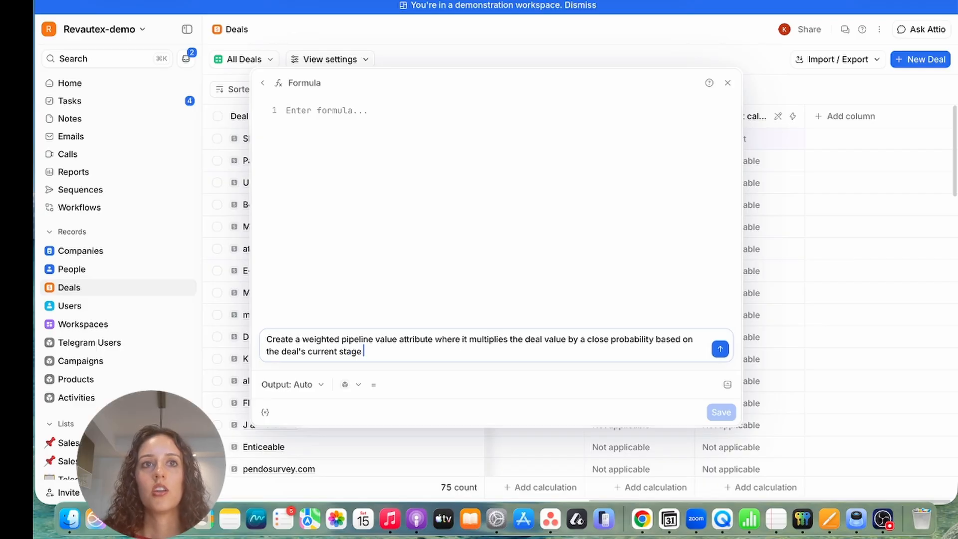
Extend the formula request with "and then divides by 100. Use these stages and probabilities:".
{"action": "type", "text": "and then divides "}
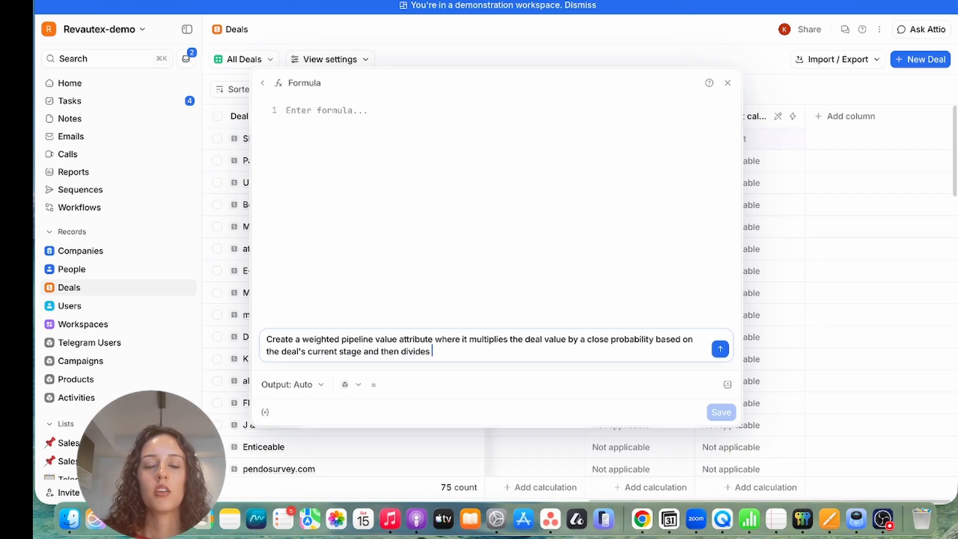
{"action": "type", "text": "by 100. U"}
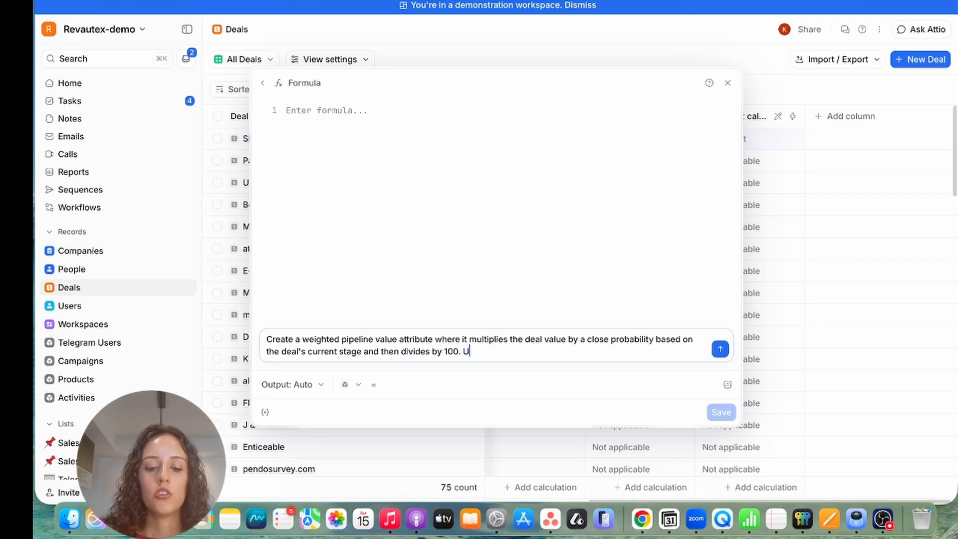
{"action": "type", "text": "se the se "}
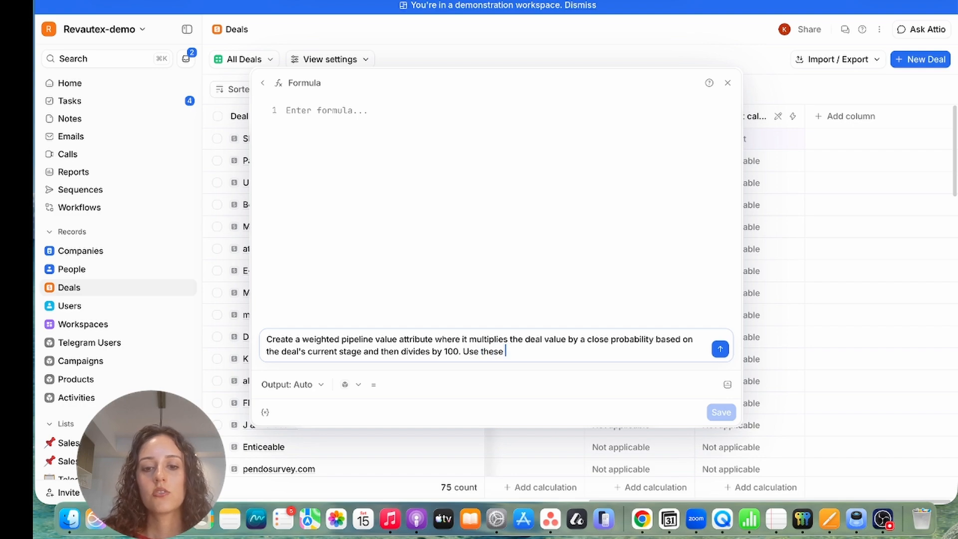
{"action": "type", "text": "stages and pro"}
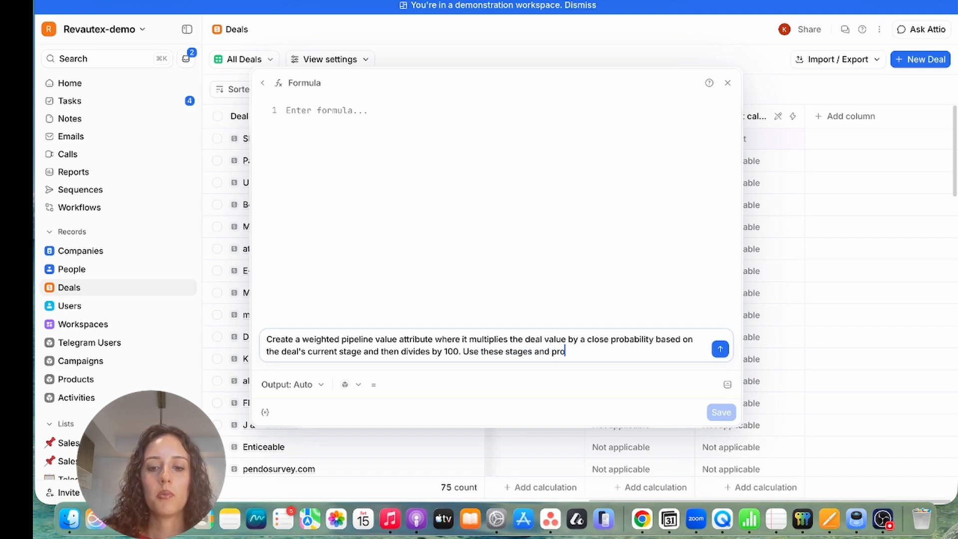
{"action": "type", "text": "babilities:"}
List the stage probabilities on separate lines of the request: New Deal: 10, Discovery Call Completed: 25, Proposal Sent: 35, Won: 100.
{"action": "key", "text": "shift+Return"}
{"action": "type", "text": "Need"}
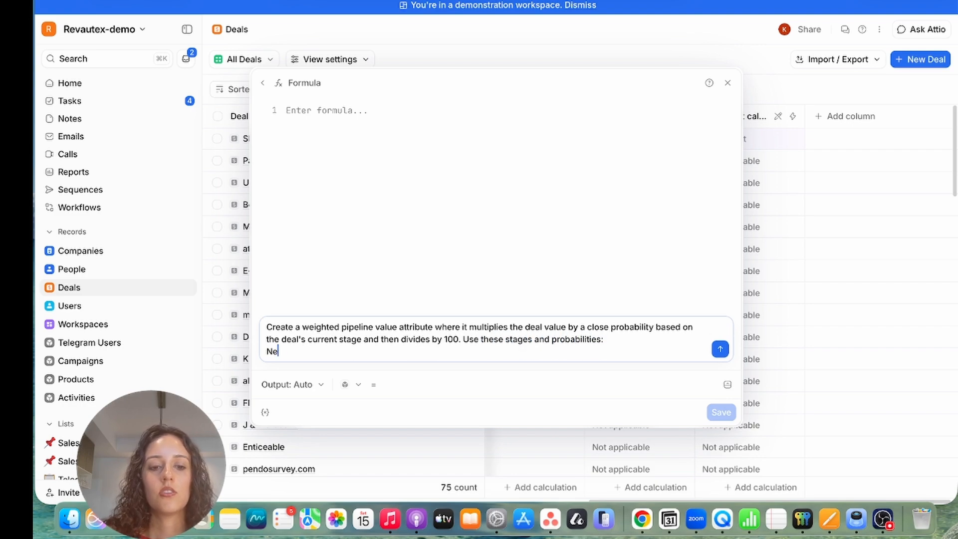
{"action": "key", "text": "BackSpace"}
{"action": "key", "text": "BackSpace"}
{"action": "key", "text": "BackSpace"}
{"action": "type", "text": "w Deal"}
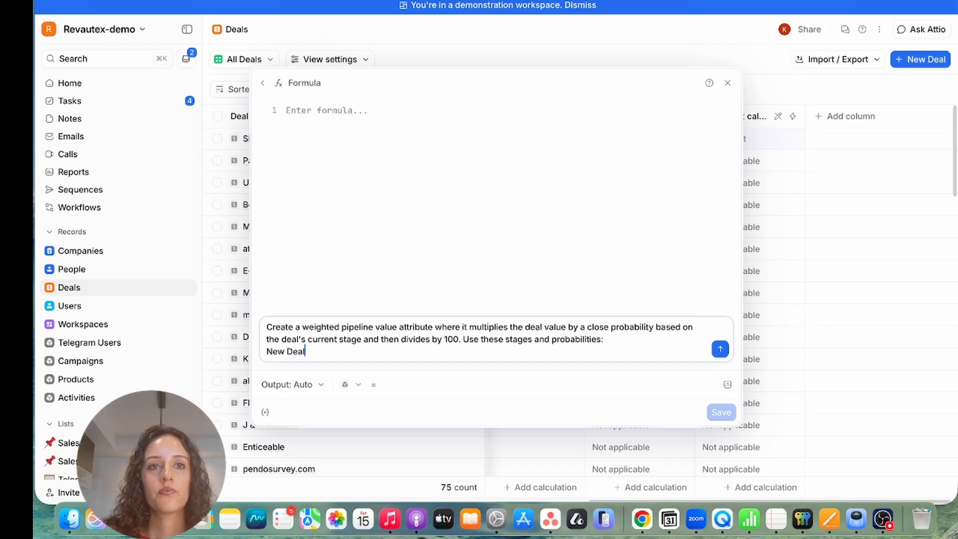
{"action": "type", "text": ": 10"}
{"action": "key", "text": "shift+Return"}
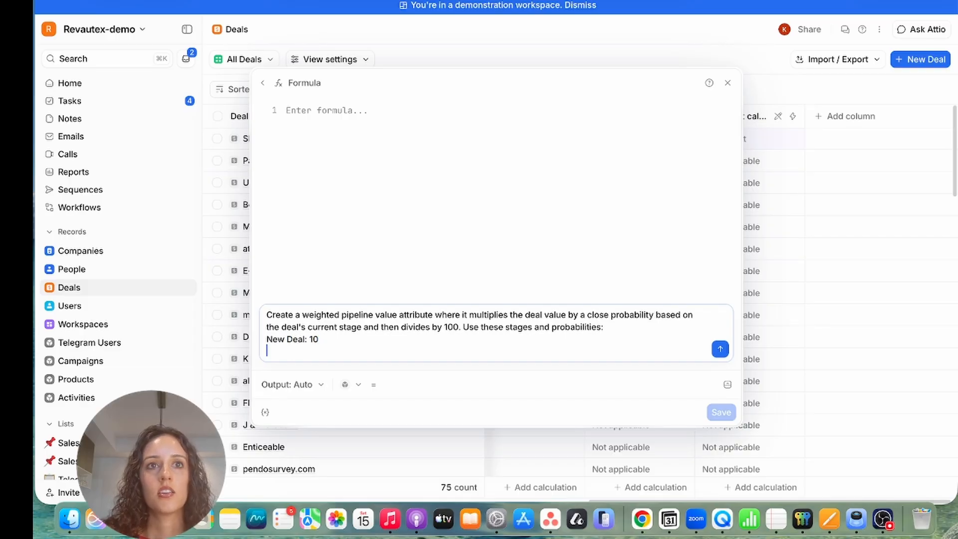
{"action": "type", "text": "Discovery Call"}
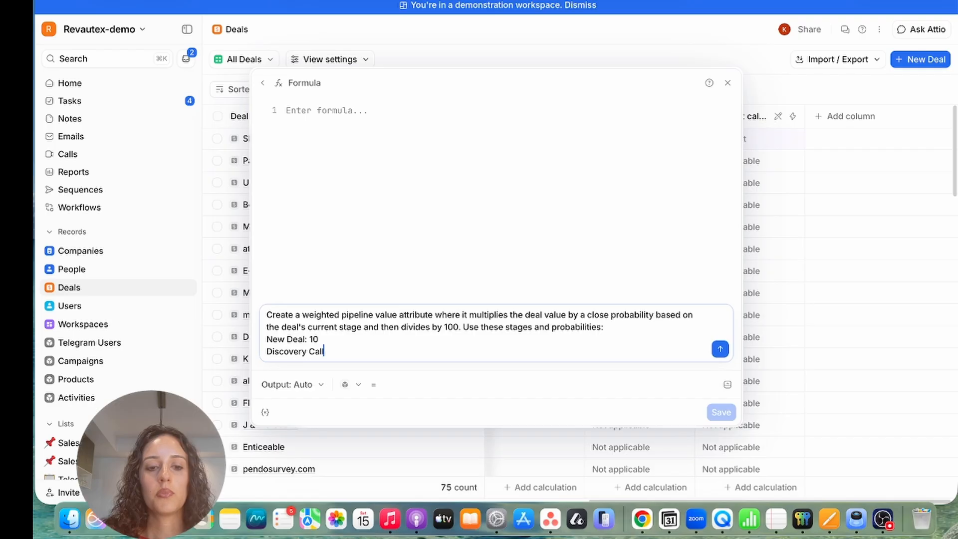
{"action": "type", "text": " Completed: 25"}
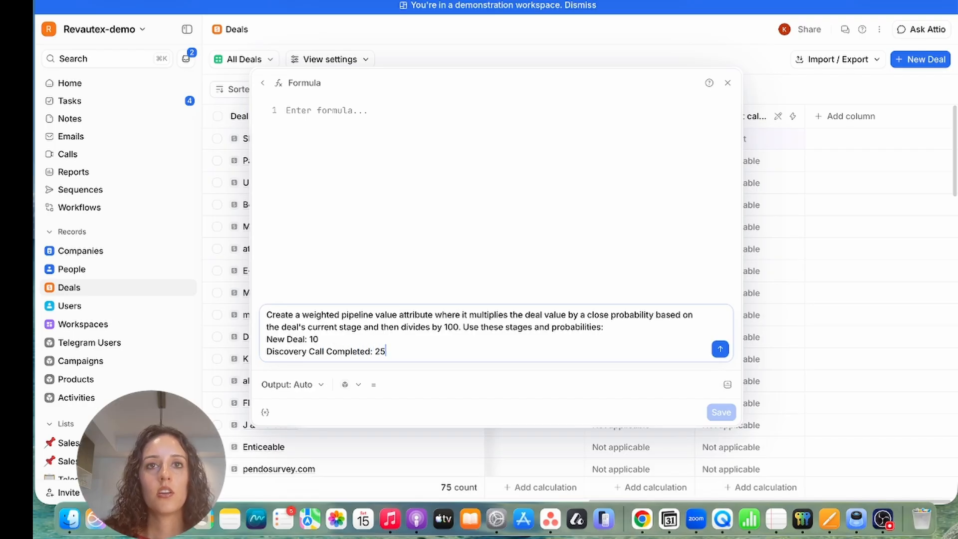
{"action": "key", "text": "shift+Return"}
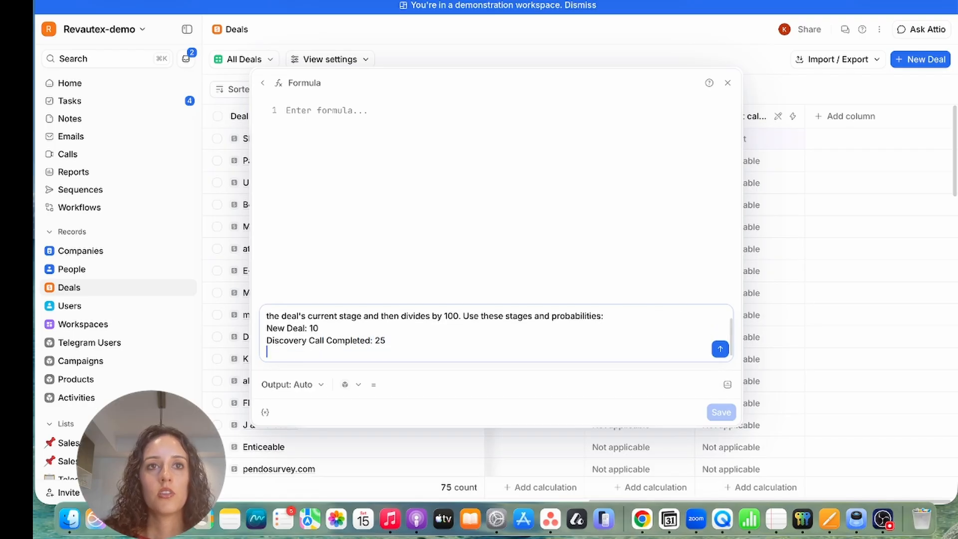
{"action": "type", "text": "Proposal Sent: 35"}
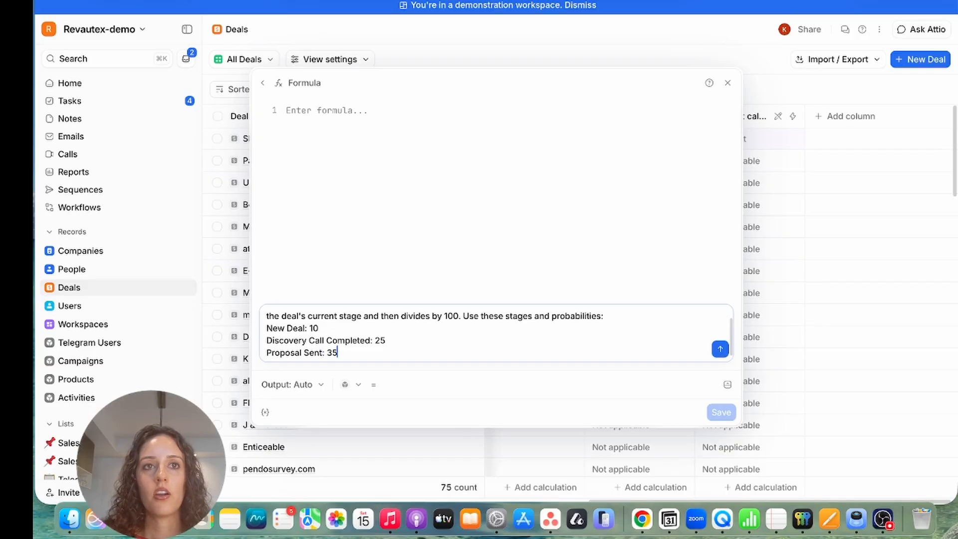
{"action": "key", "text": "shift+Return"}
{"action": "type", "text": "Won: 100"}
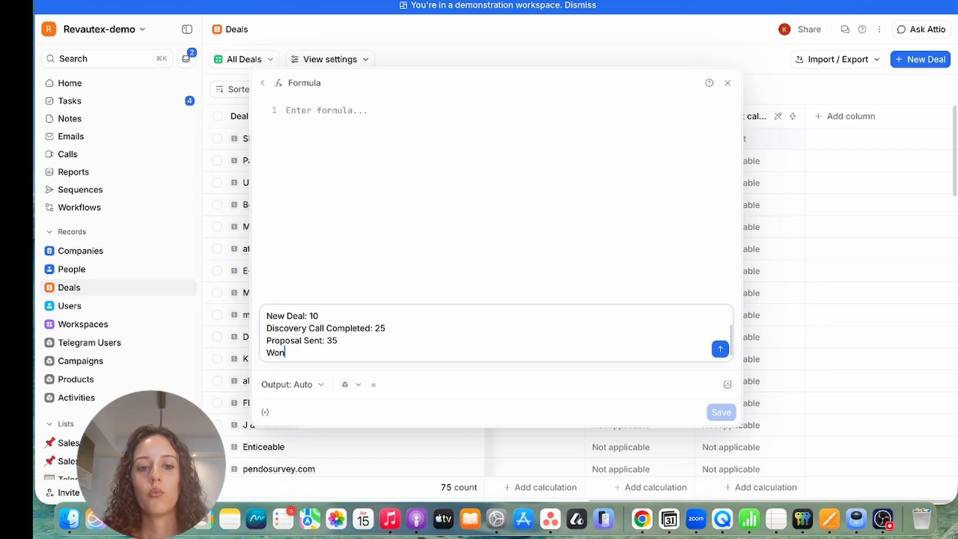
Set the formula's output to Currency and have the formula generated from the written request.
{"action": "left_click", "coordinate": [317, 385]}
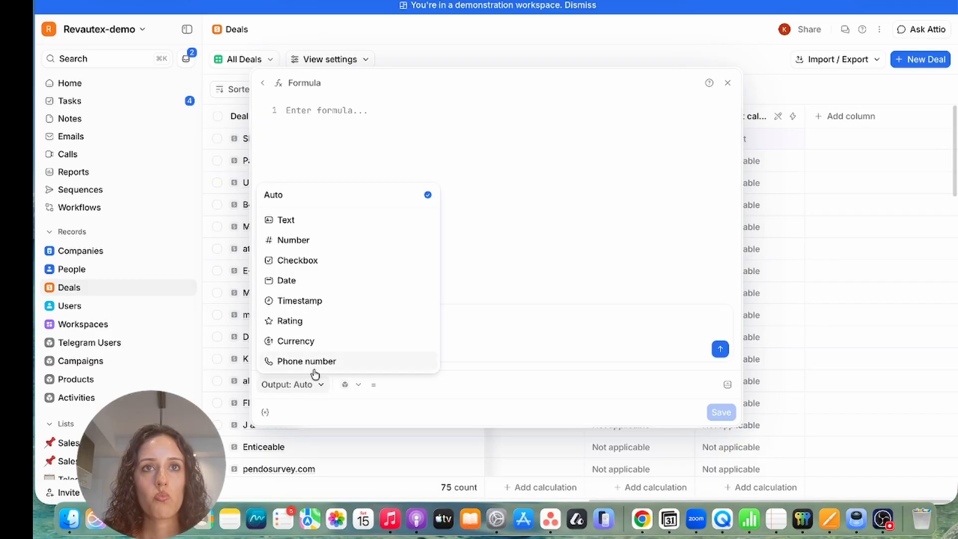
{"action": "left_click", "coordinate": [301, 341]}
{"action": "left_click", "coordinate": [439, 342]}
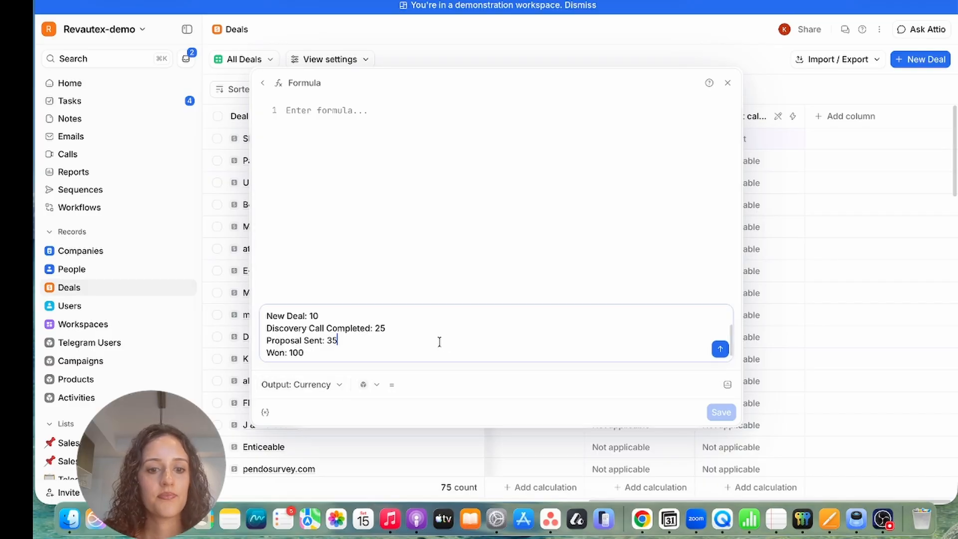
{"action": "left_click", "coordinate": [719, 349]}
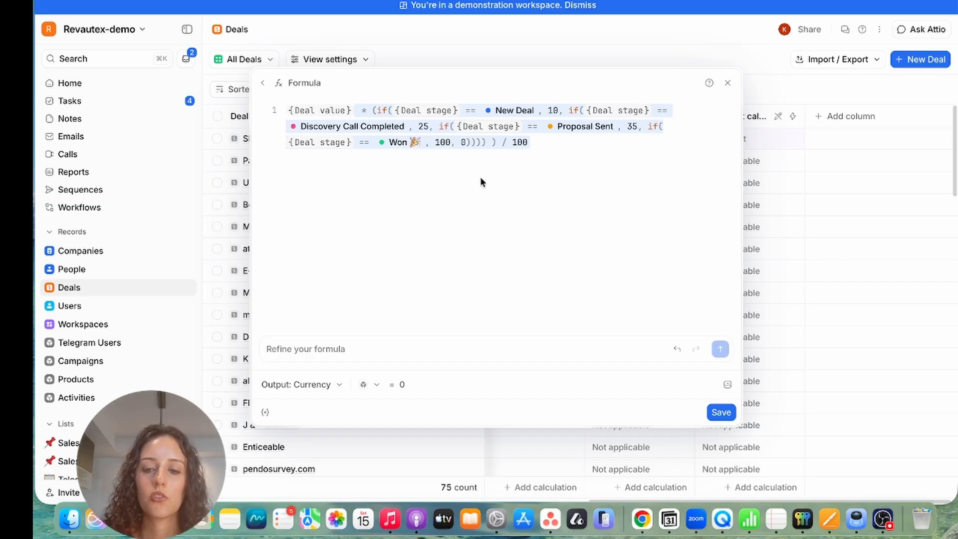
Save the generated formula and create the Weighted pipeline value attribute with its default currency settings.
{"action": "left_click", "coordinate": [721, 412]}
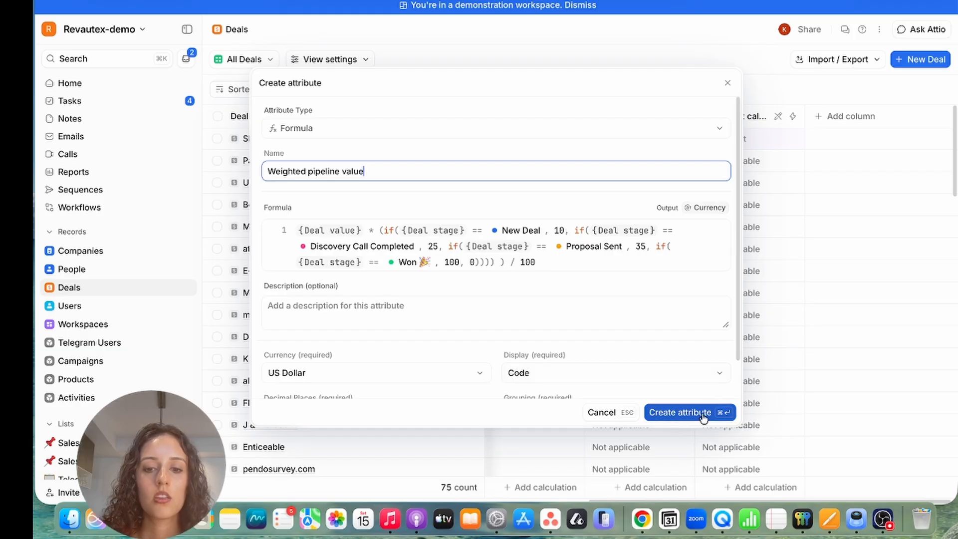
{"action": "scroll", "coordinate": [703, 418], "scroll_direction": "down", "scroll_amount": 2}
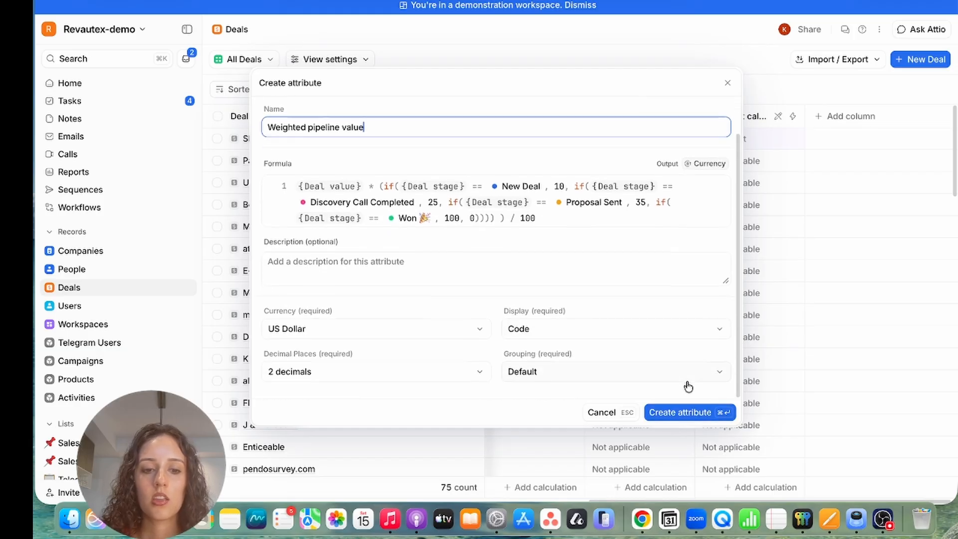
{"action": "left_click", "coordinate": [698, 415]}
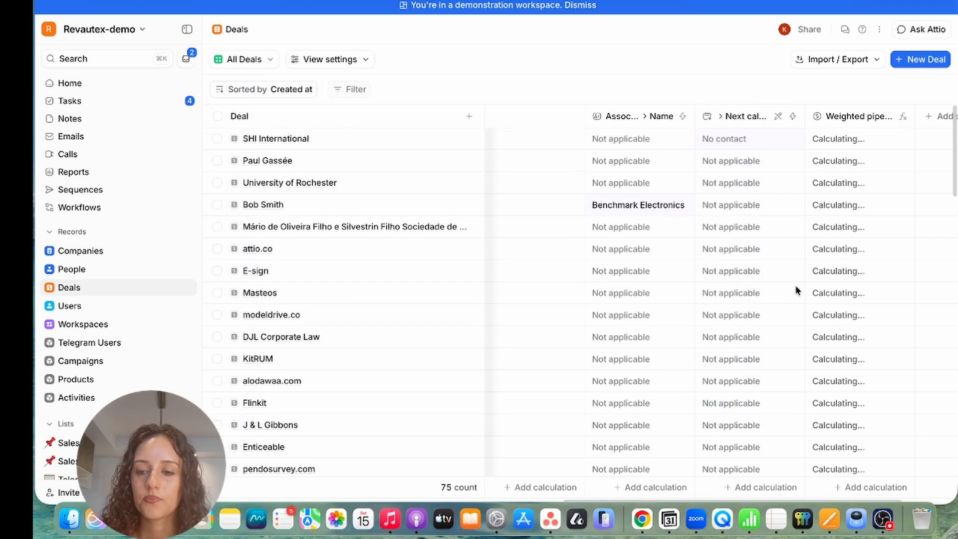
Add the Deal stage attribute as a column next to the weighted pipeline values in the All Deals table.
{"action": "scroll", "coordinate": [794, 285], "scroll_direction": "right", "scroll_amount": 1}
{"action": "scroll", "coordinate": [795, 285], "scroll_direction": "down", "scroll_amount": 1}
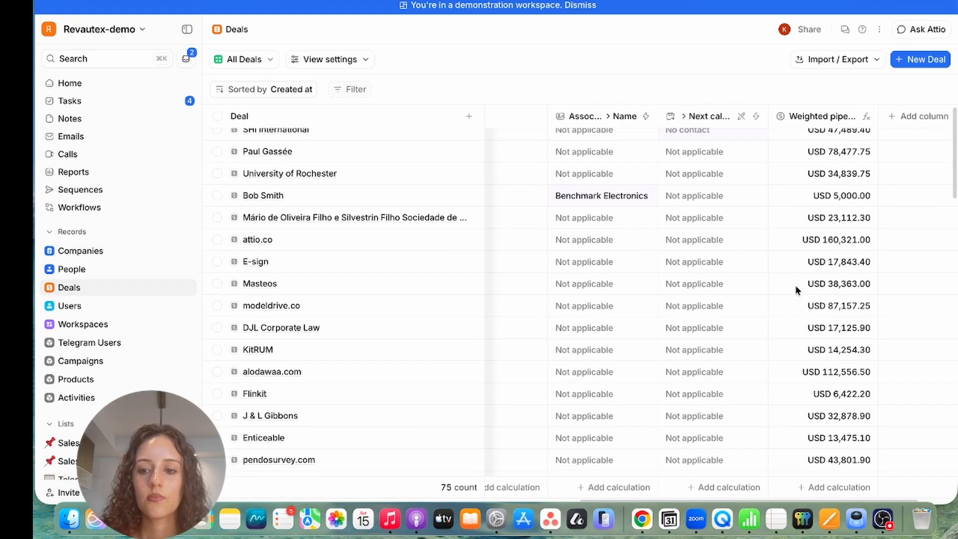
{"action": "scroll", "coordinate": [795, 285], "scroll_direction": "up", "scroll_amount": 1}
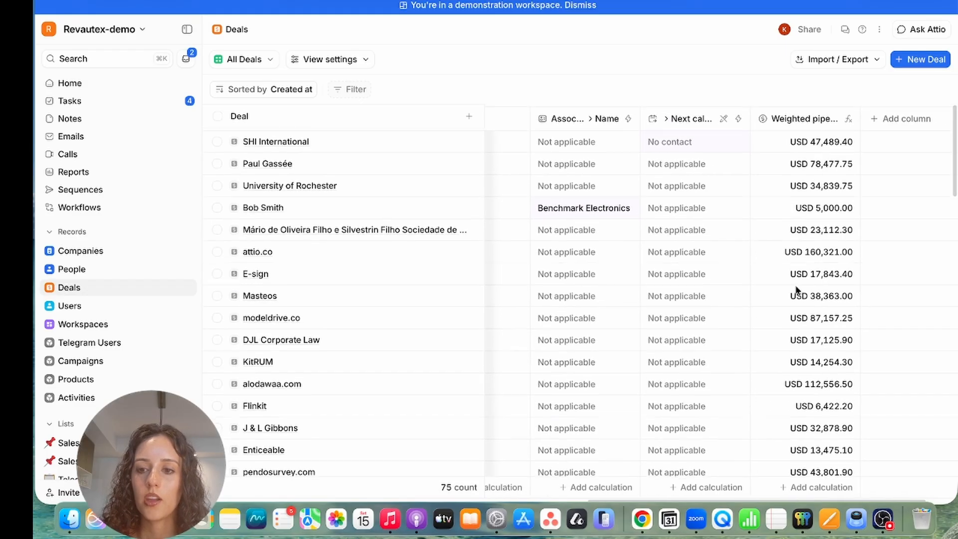
{"action": "scroll", "coordinate": [795, 285], "scroll_direction": "right", "scroll_amount": 2}
{"action": "left_click", "coordinate": [865, 116]}
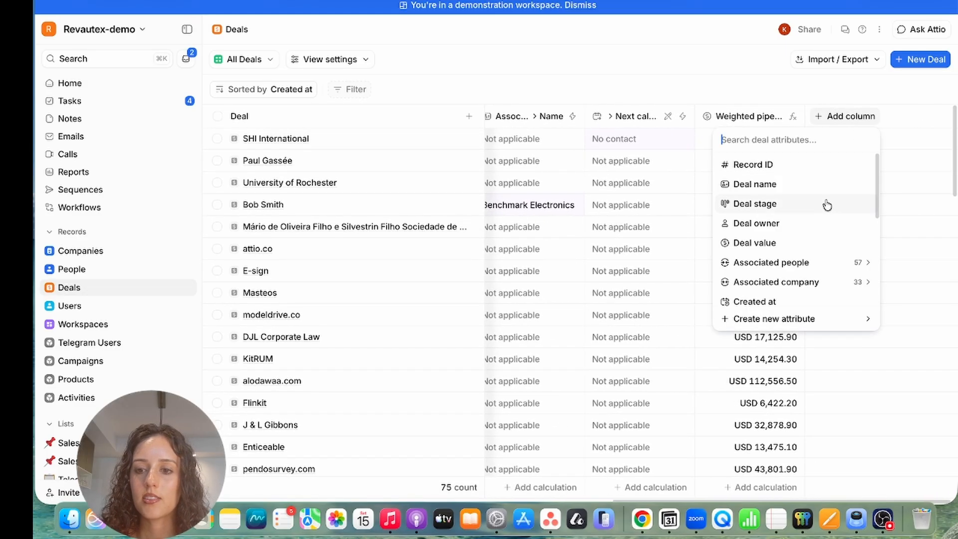
{"action": "left_click", "coordinate": [829, 197]}
{"action": "scroll", "coordinate": [872, 150], "scroll_direction": "right", "scroll_amount": 1}
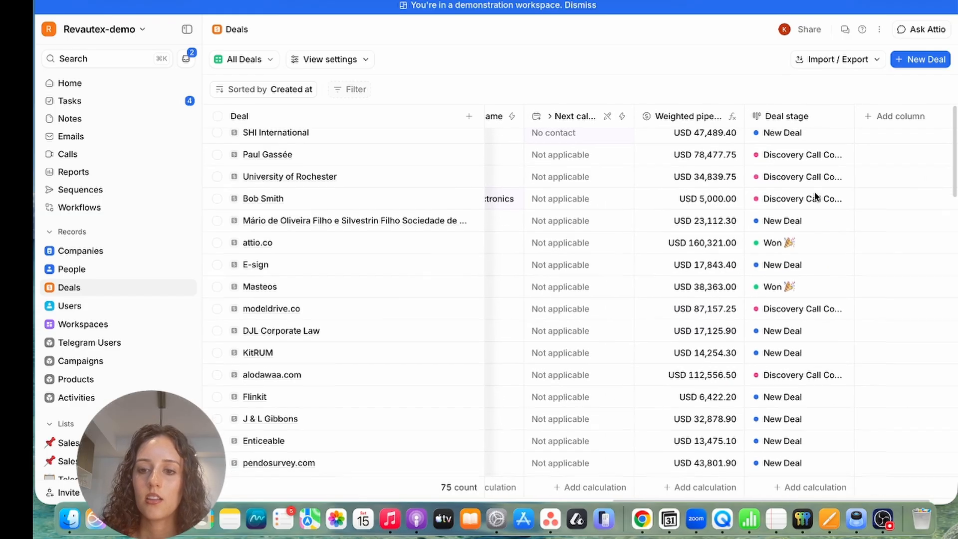
Add the Deal value attribute as a column in the All Deals table and compare it with the stages and weighted pipeline values.
{"action": "left_click", "coordinate": [899, 116]}
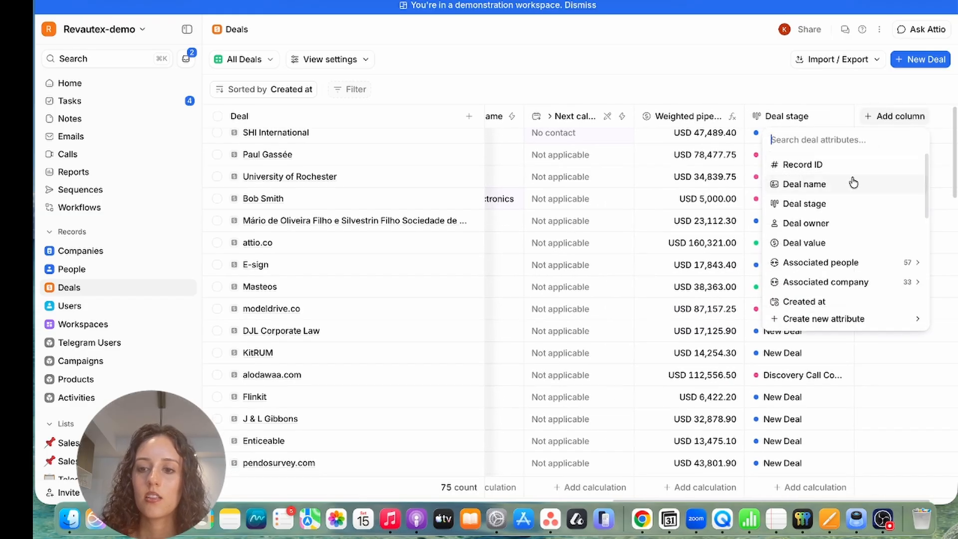
{"action": "left_click", "coordinate": [827, 243]}
{"action": "scroll", "coordinate": [808, 370], "scroll_direction": "right", "scroll_amount": 1}
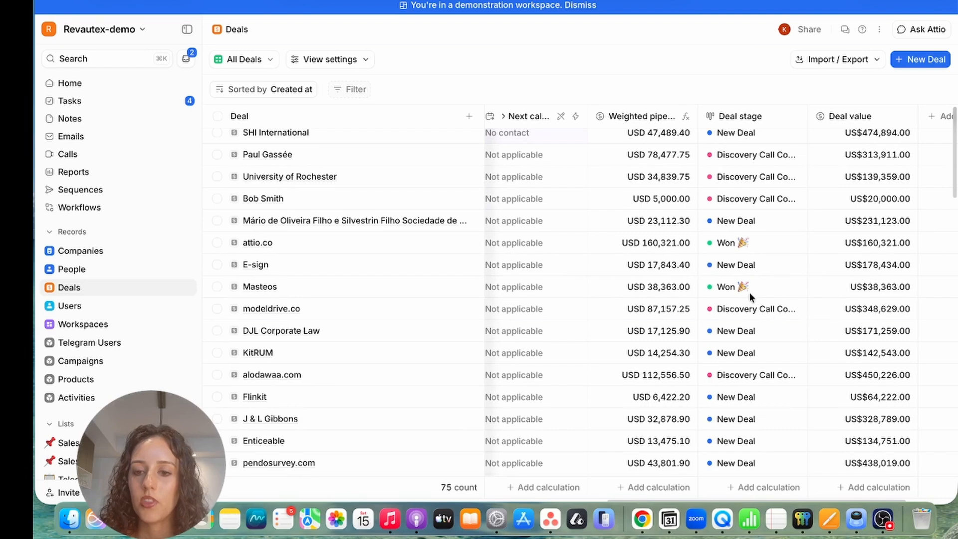
{"action": "scroll", "coordinate": [750, 293], "scroll_direction": "down", "scroll_amount": 2}
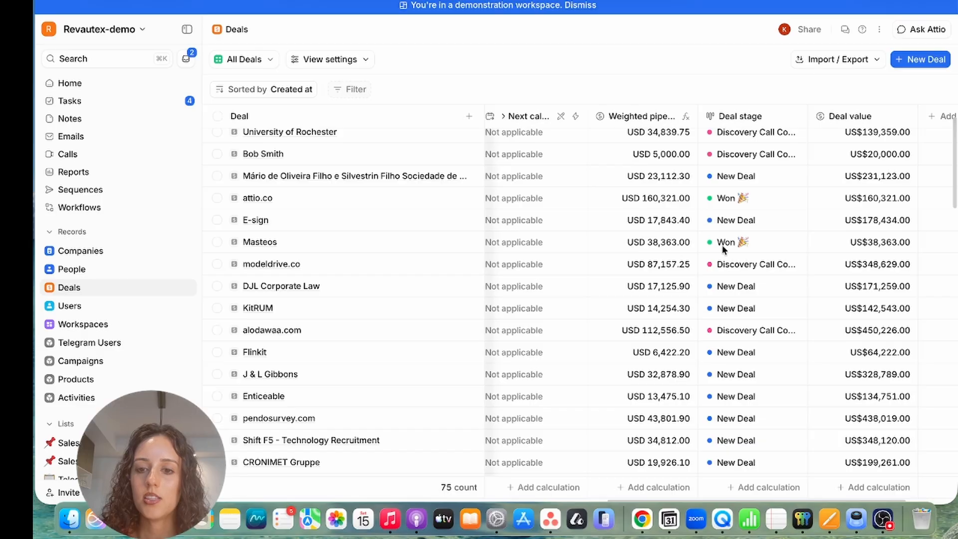
{"action": "scroll", "coordinate": [684, 260], "scroll_direction": "down", "scroll_amount": 1}
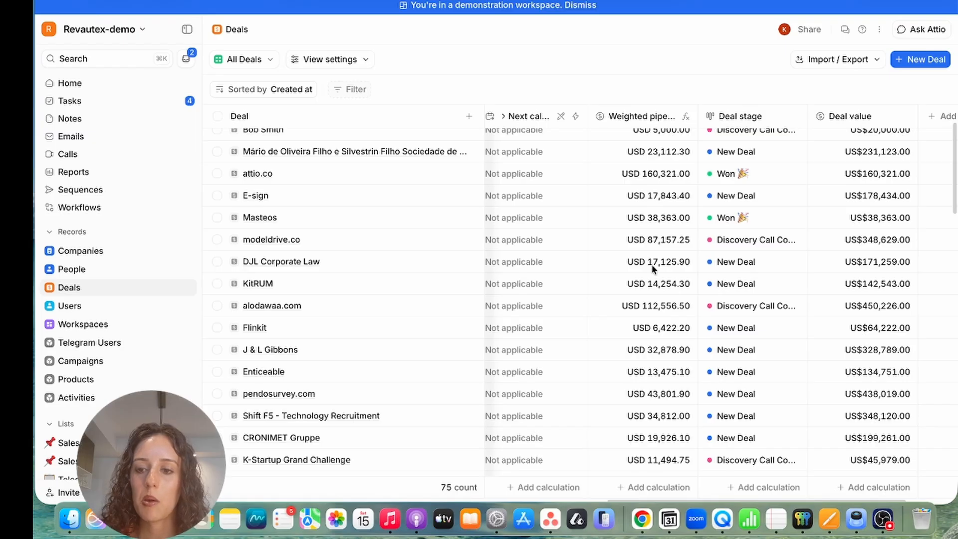
{"action": "scroll", "coordinate": [652, 269], "scroll_direction": "down", "scroll_amount": 3}
{"action": "scroll", "coordinate": [653, 270], "scroll_direction": "up", "scroll_amount": 5}
{"action": "scroll", "coordinate": [653, 269], "scroll_direction": "up", "scroll_amount": 2}
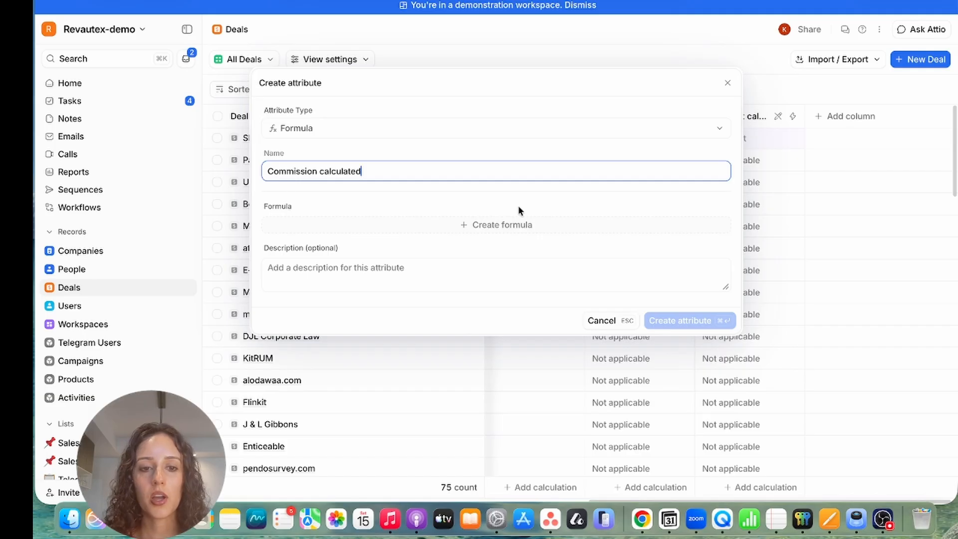
Start a formula for the Commission calculated attribute and begin its written request with "Calculate commission on every won deal".
{"action": "left_click", "coordinate": [508, 224]}
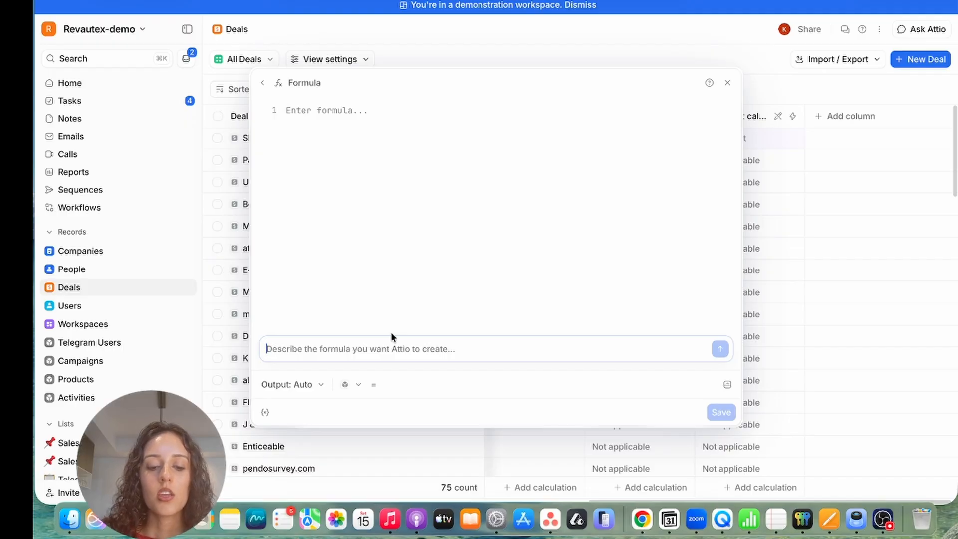
{"action": "type", "text": "Calculate commission f"}
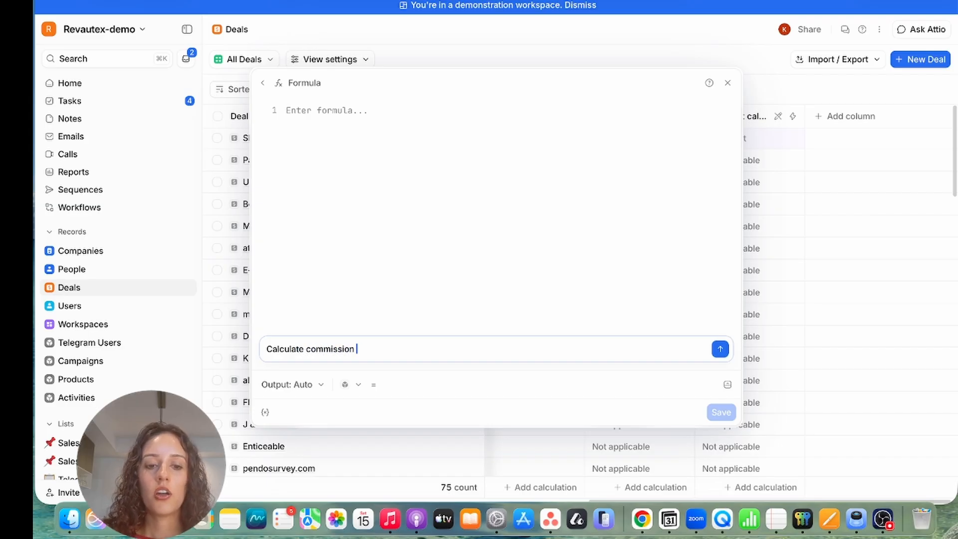
{"action": "key", "text": "BackSpace"}
{"action": "type", "text": "on every son"}
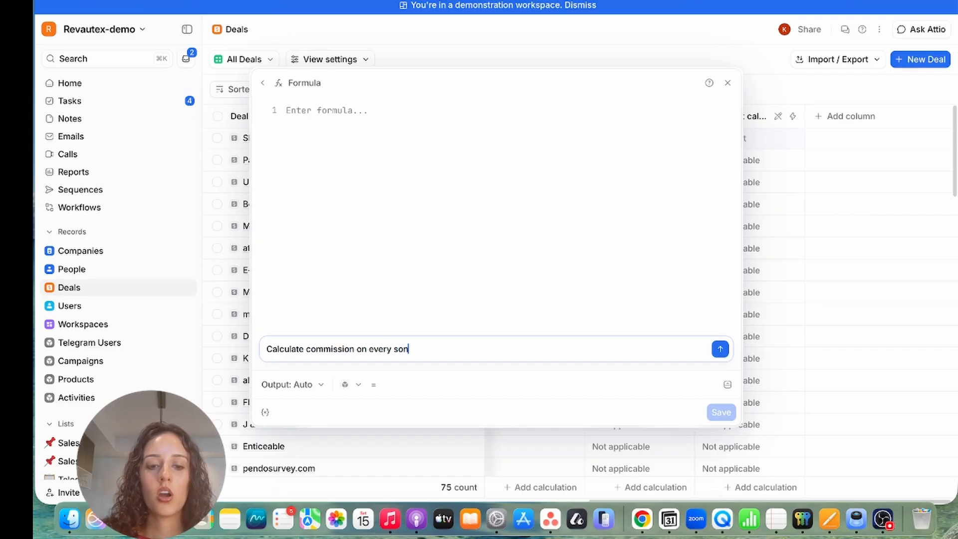
{"action": "key", "text": "BackSpace"}
{"action": "key", "text": "BackSpace"}
{"action": "type", "text": "w"}
{"action": "key", "text": "BackSpace"}
{"action": "key", "text": "BackSpace"}
{"action": "type", "text": "won deal"}
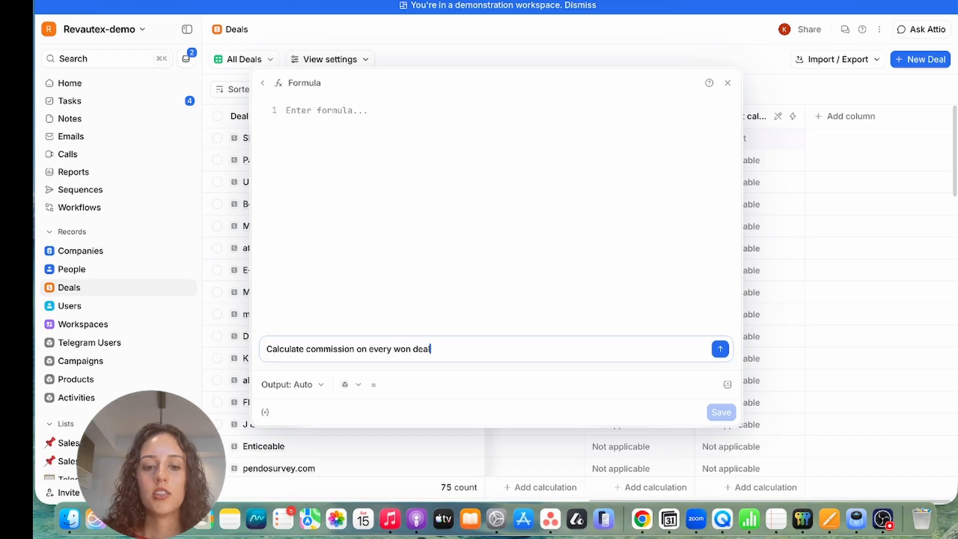
Add to the request: "If the deal source is inbound inquiry then the commission would be 15% of the total deal value.".
{"action": "type", "text": ". If the deal source is "}
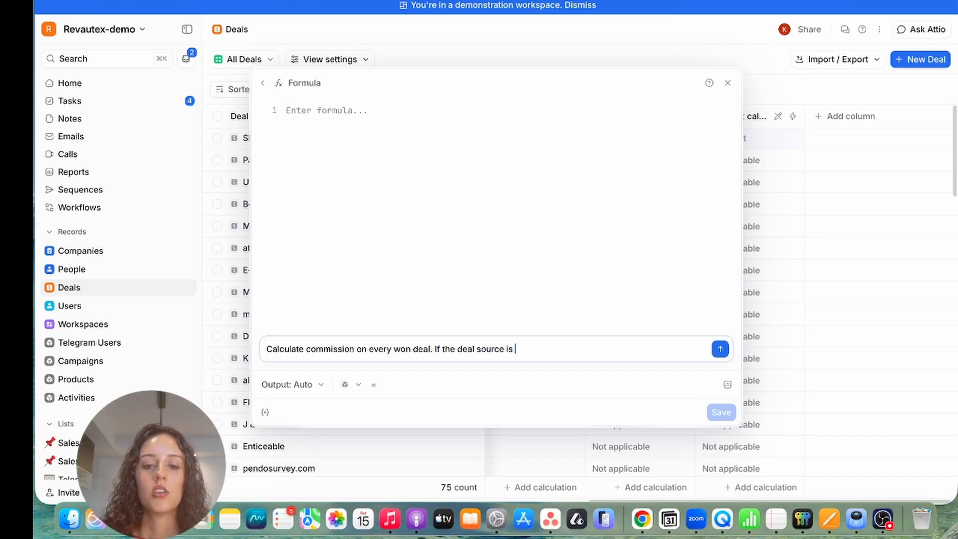
{"action": "type", "text": "in"}
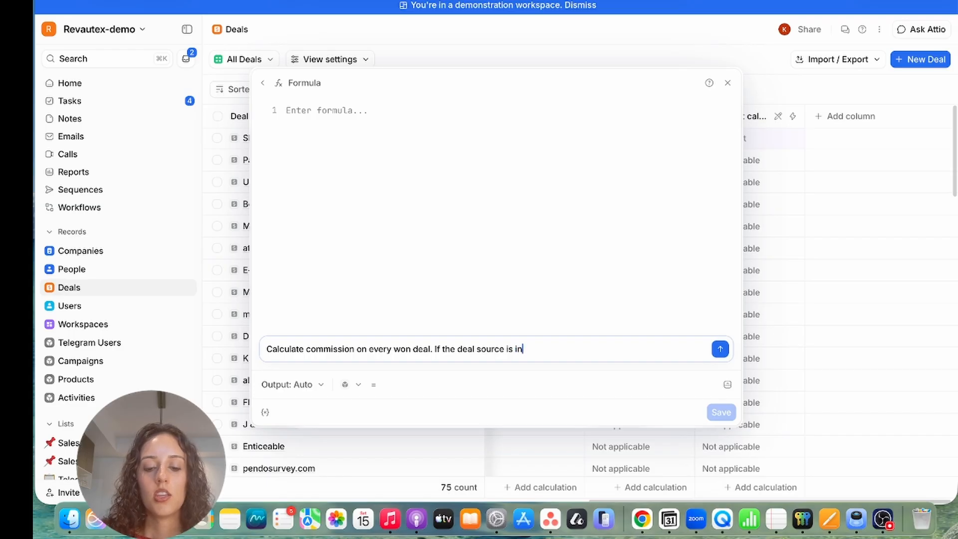
{"action": "type", "text": "bound inc"}
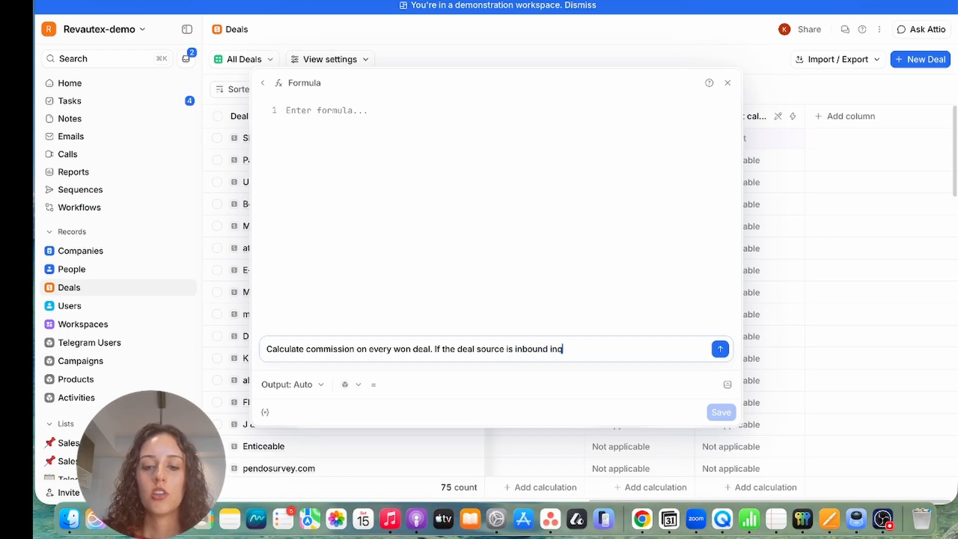
{"action": "key", "text": "BackSpace"}
{"action": "type", "text": "quiry then "}
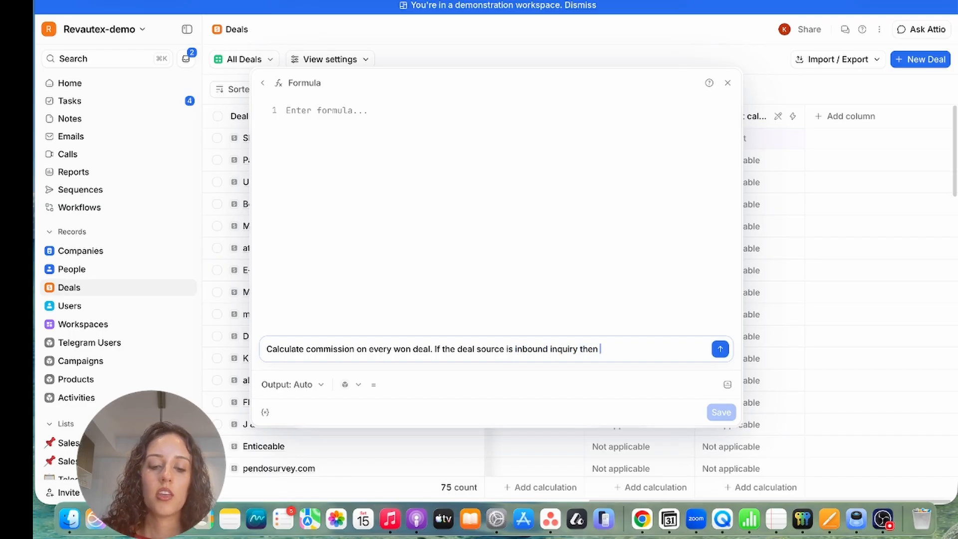
{"action": "type", "text": "the commission wo"}
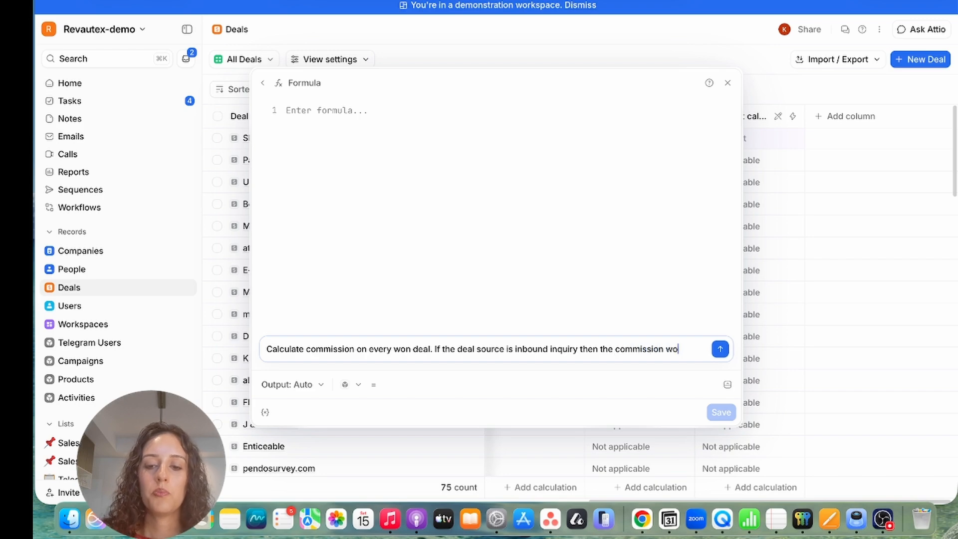
{"action": "type", "text": "uld be 15"}
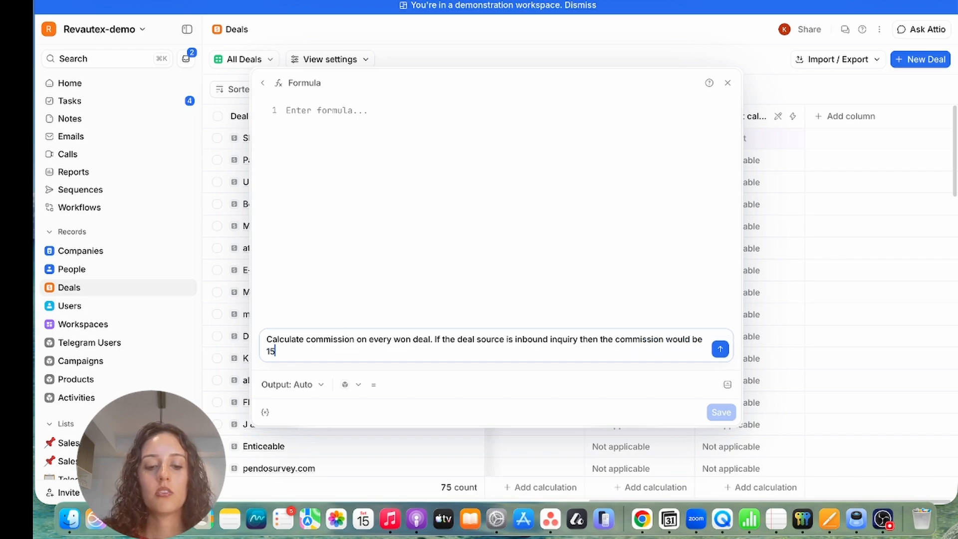
{"action": "type", "text": "%"}
{"action": "type", "text": " of the"}
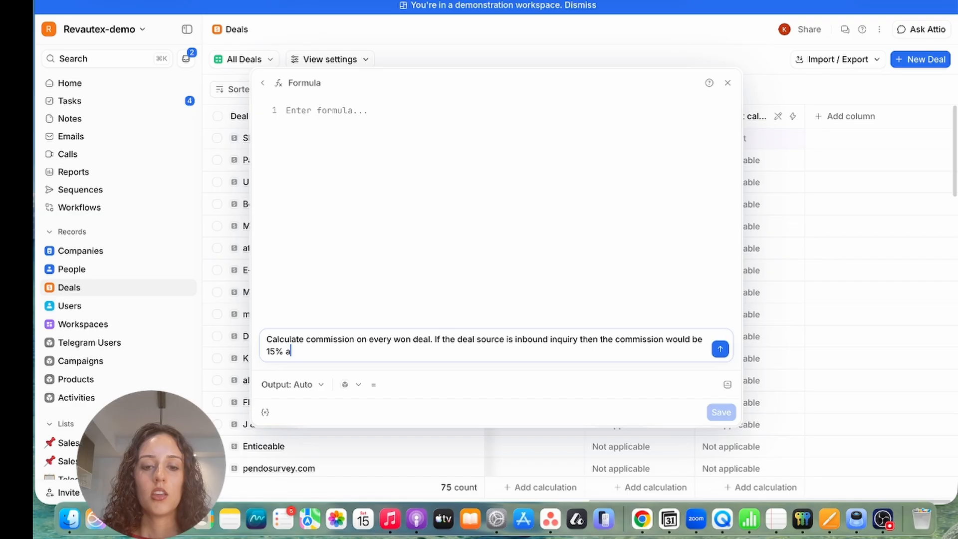
{"action": "type", "text": " total deal val"}
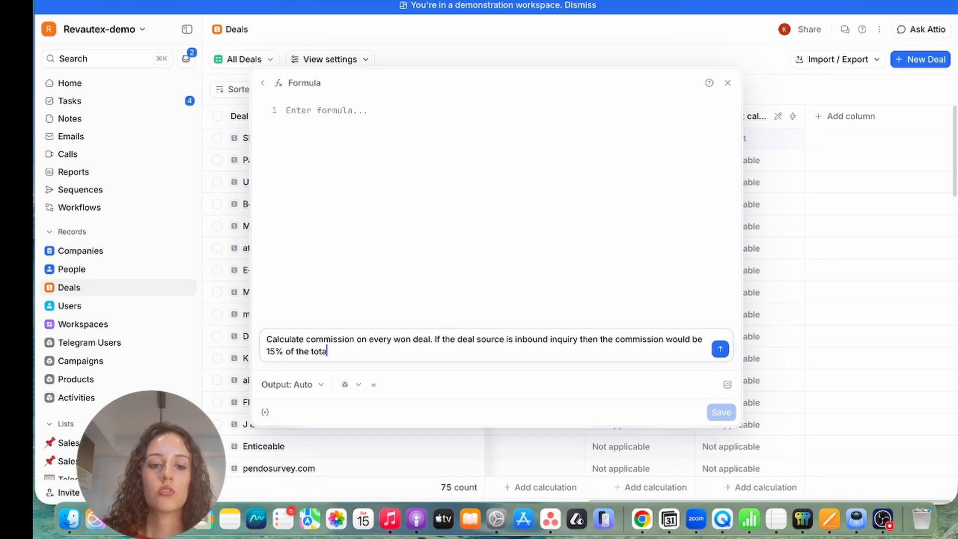
{"action": "type", "text": "ue. If"}
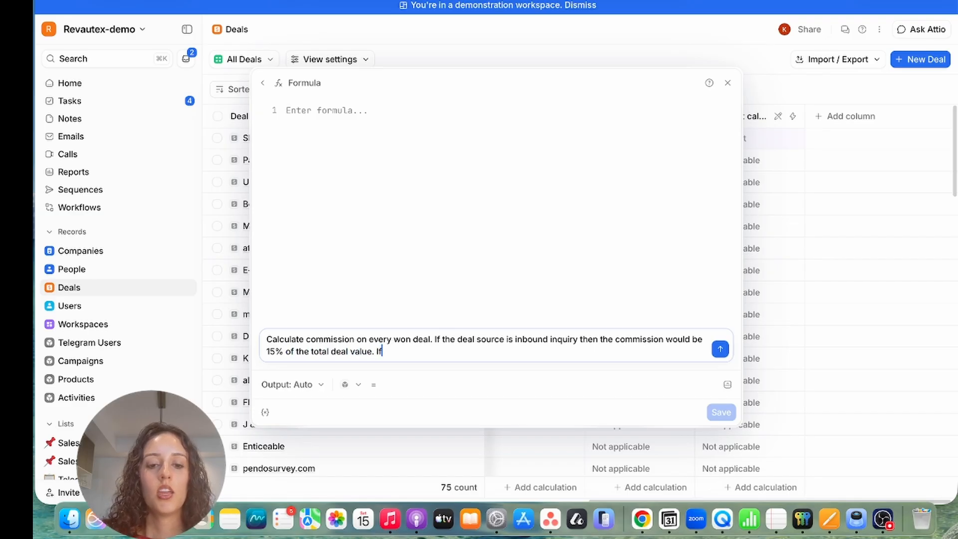
Add to the request: "If the deal source is outbound email or outbound call then the commission would be 25% of the total deal value".
{"action": "type", "text": " the deal source is "}
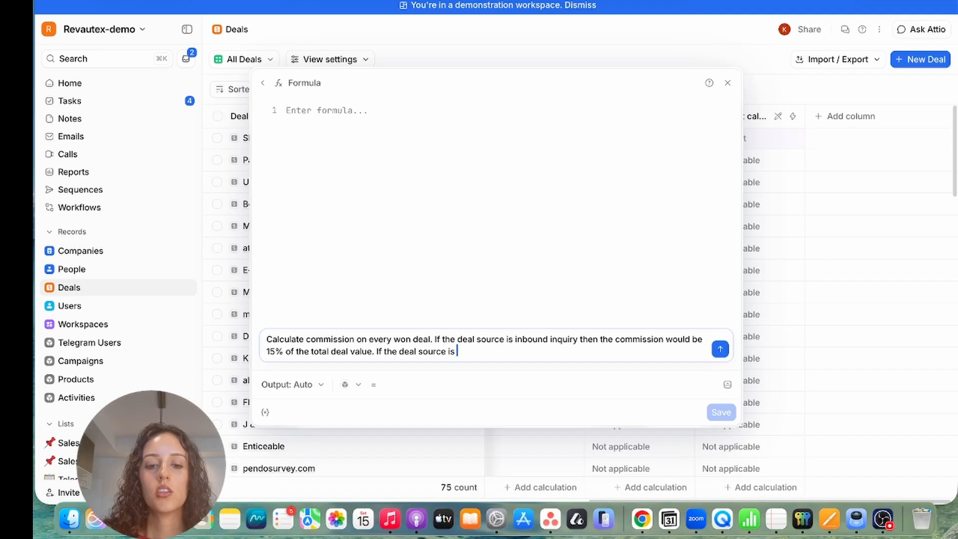
{"action": "type", "text": "outbound emai"}
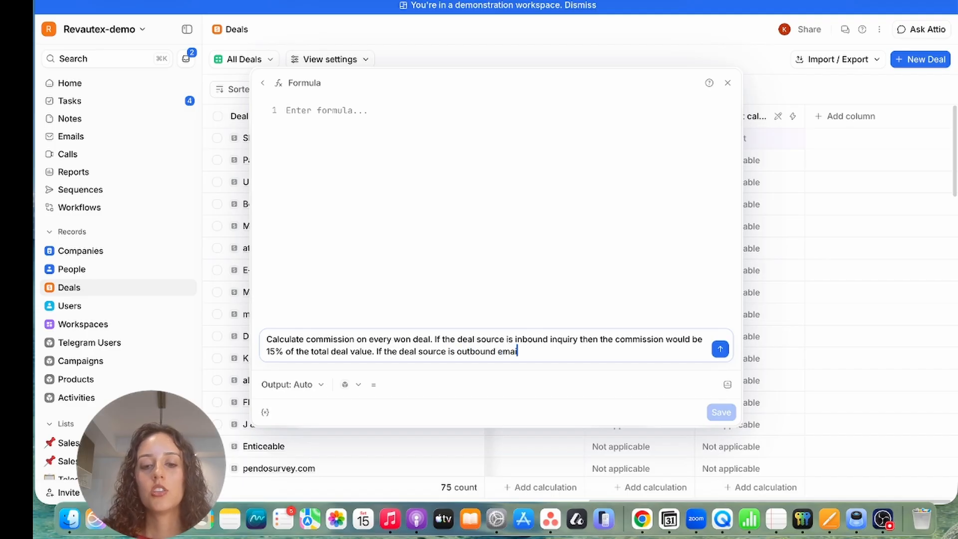
{"action": "type", "text": "l or outbound cal"}
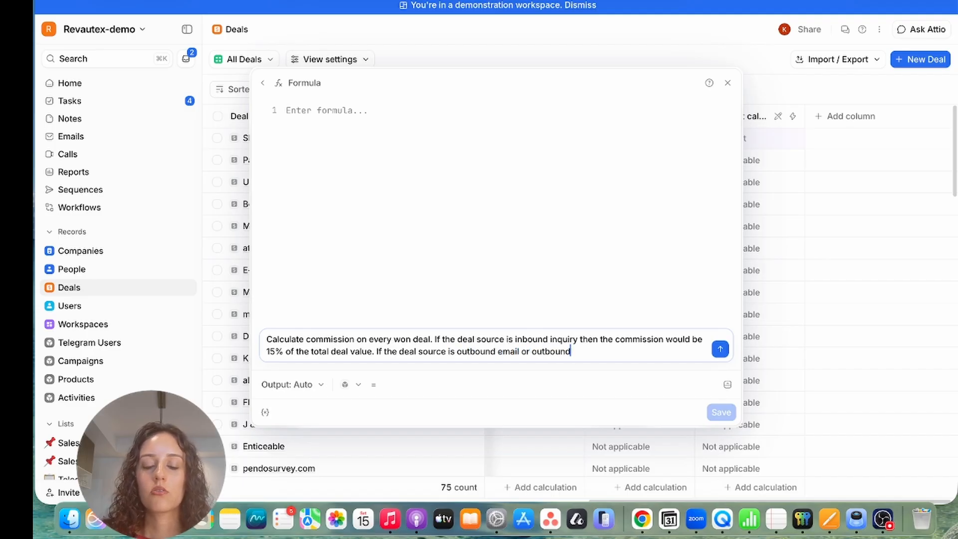
{"action": "type", "text": "n the commission wou"}
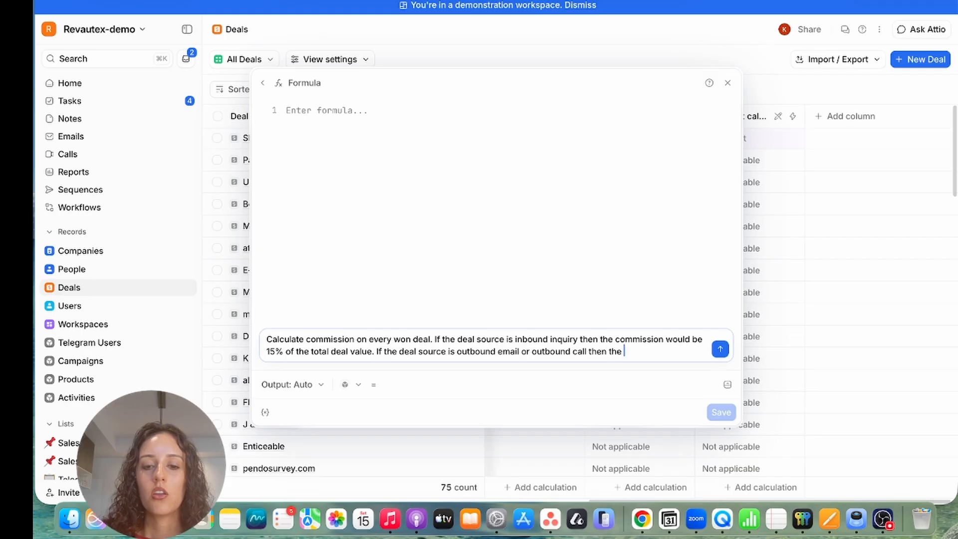
{"action": "type", "text": "ld be"}
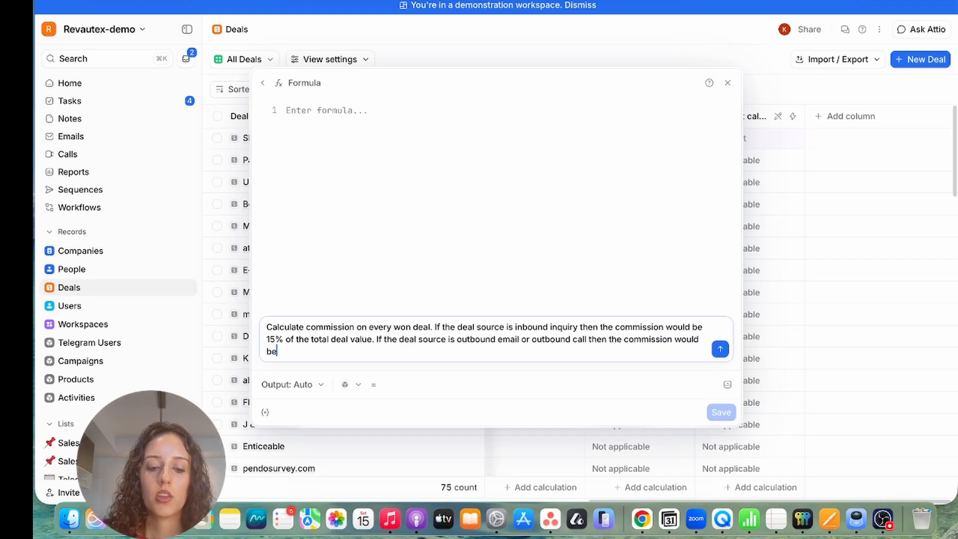
{"action": "type", "text": " 25% "}
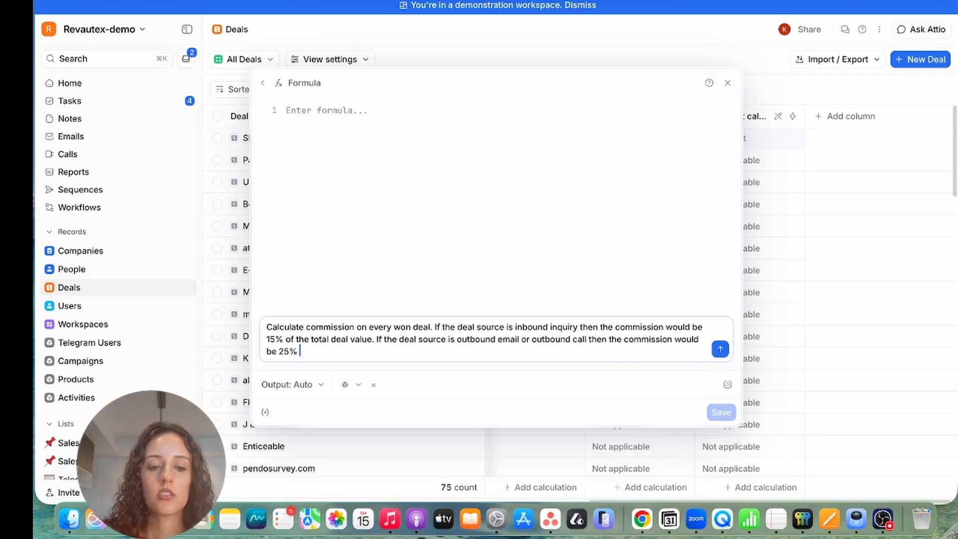
{"action": "type", "text": "of the total deal value"}
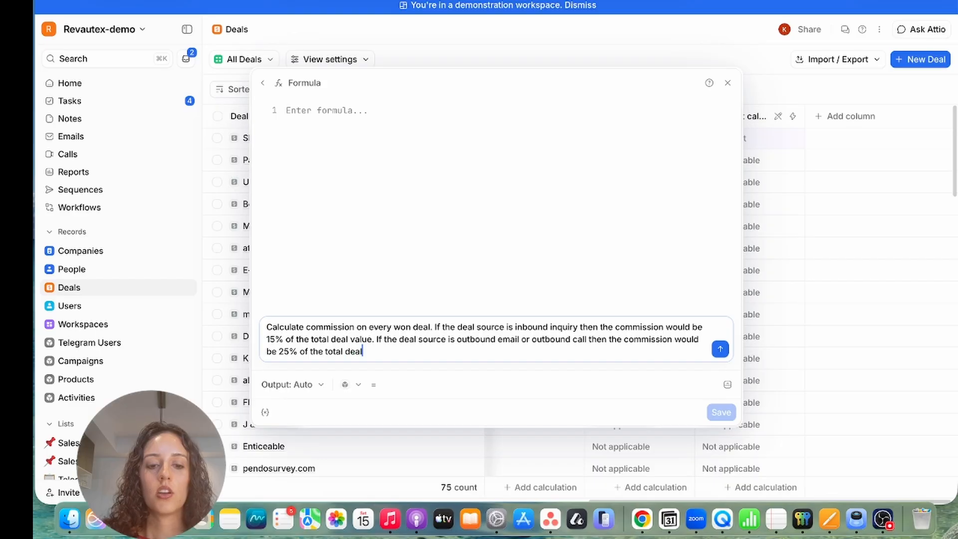
End the request with "The output should be the value that I need to pay in commission to the deal owner.".
{"action": "type", "text": ". The output"}
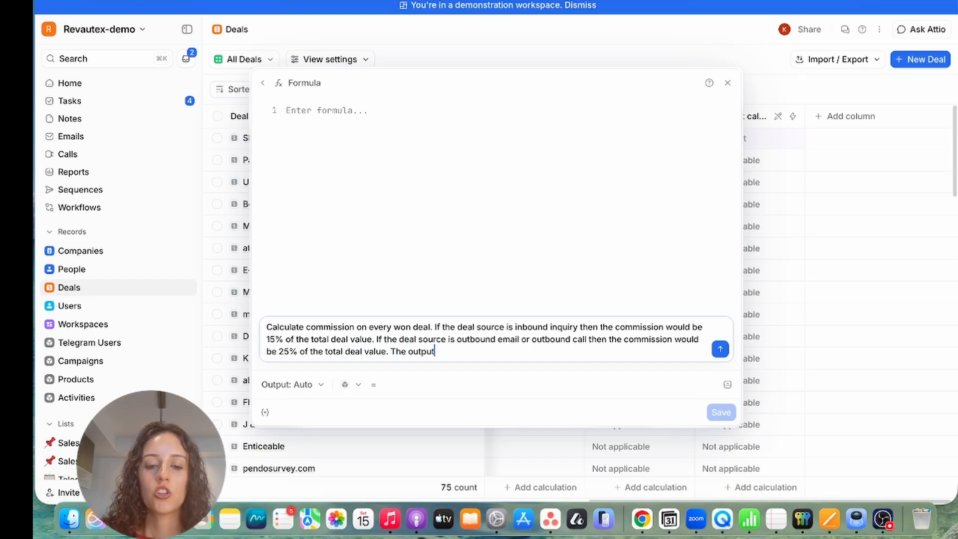
{"action": "type", "text": " should be the t"}
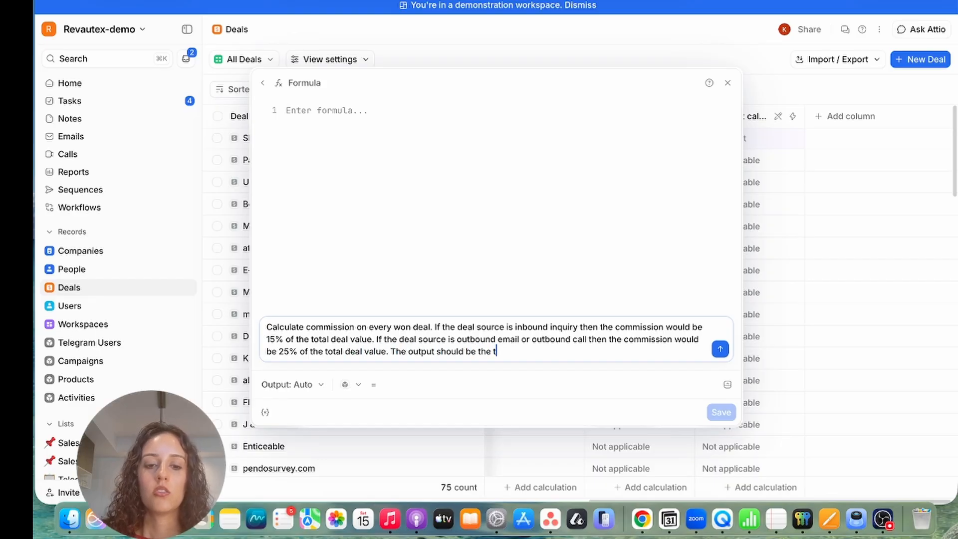
{"action": "key", "text": "BackSpace"}
{"action": "type", "text": "value t"}
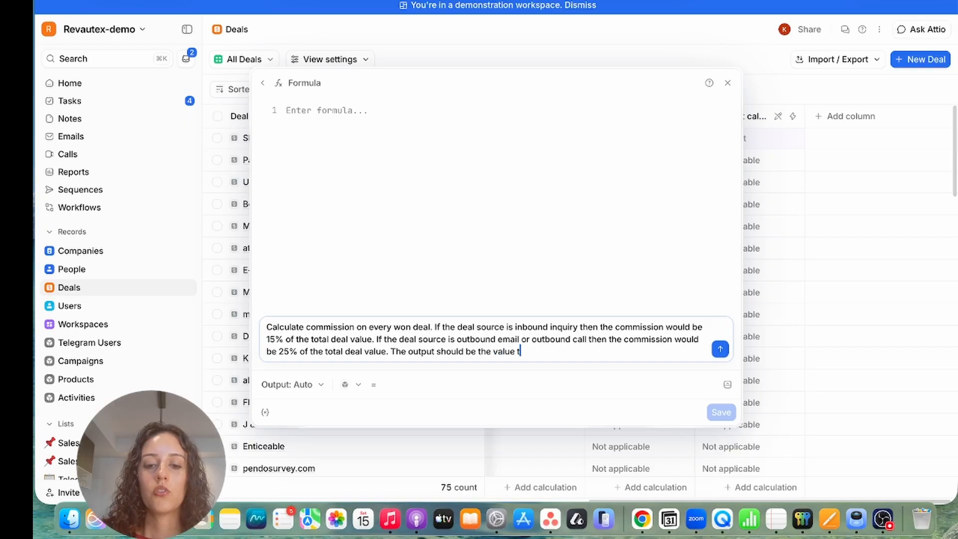
{"action": "type", "text": "hat I need to "}
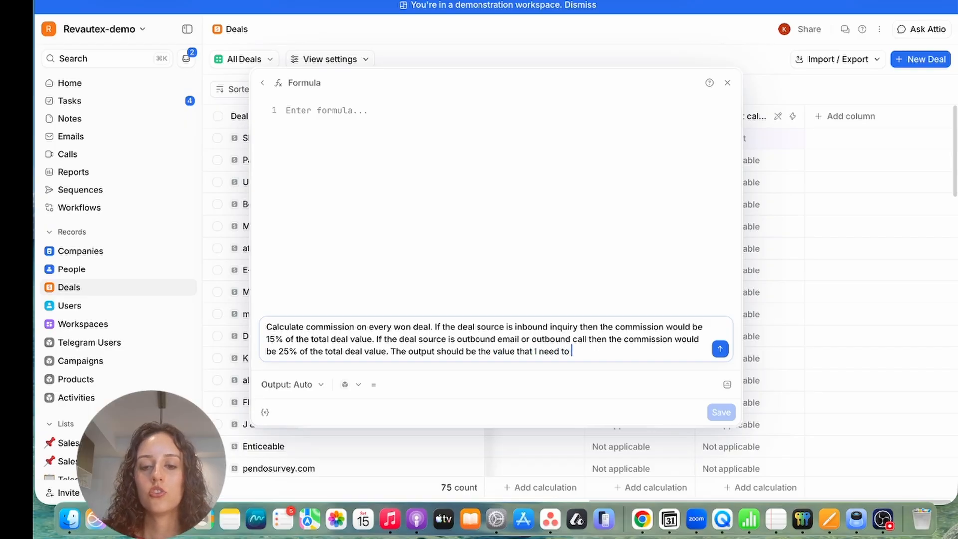
{"action": "type", "text": "pay "}
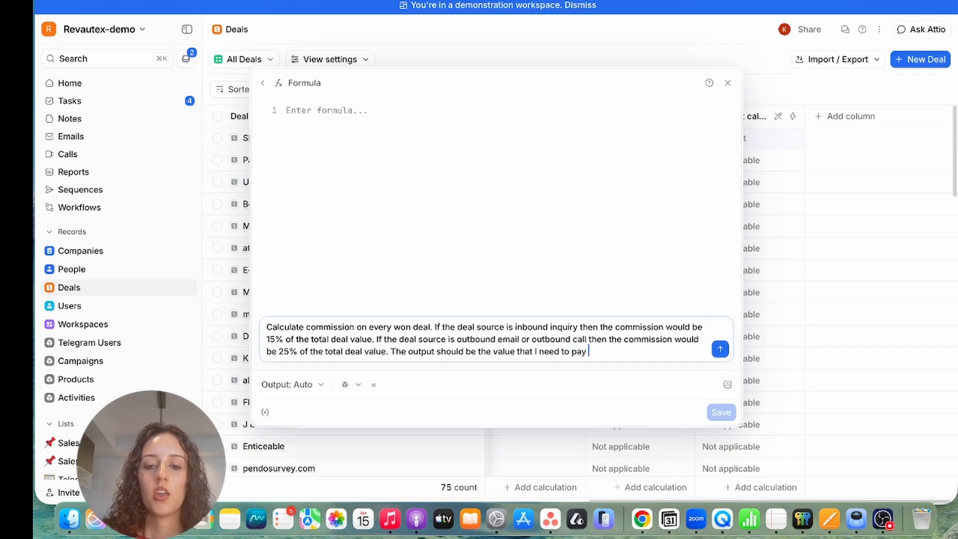
{"action": "type", "text": "in commission to "}
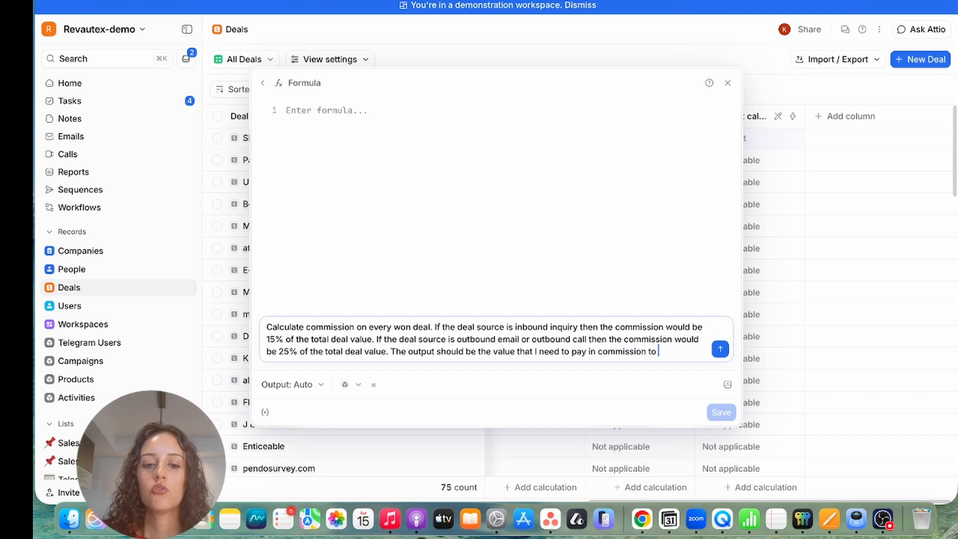
{"action": "type", "text": "the deal owner"}
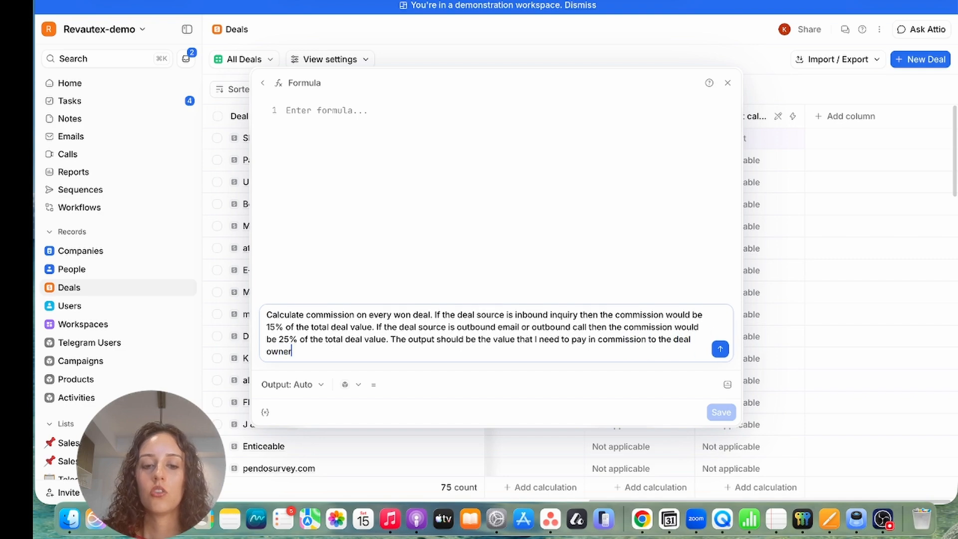
{"action": "type", "text": "."}
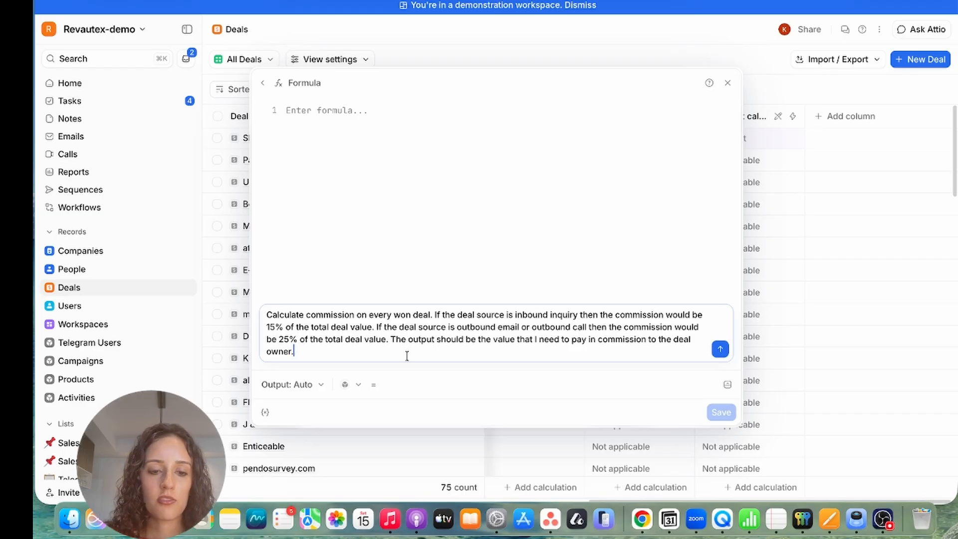
Set the commission formula's output to Currency and have the formula generated from the written request.
{"action": "left_click", "coordinate": [304, 384]}
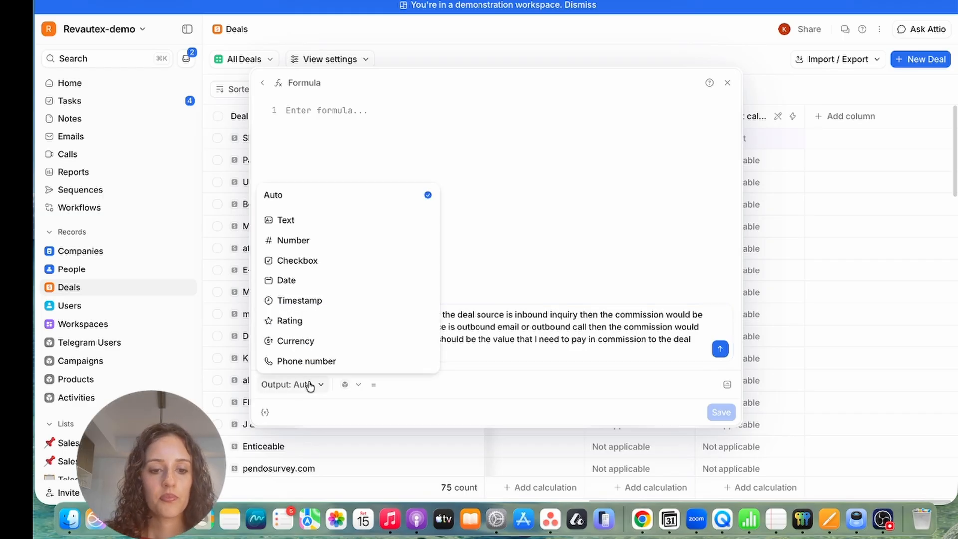
{"action": "left_click", "coordinate": [309, 341]}
{"action": "left_click", "coordinate": [379, 344]}
{"action": "key", "text": "Return"}
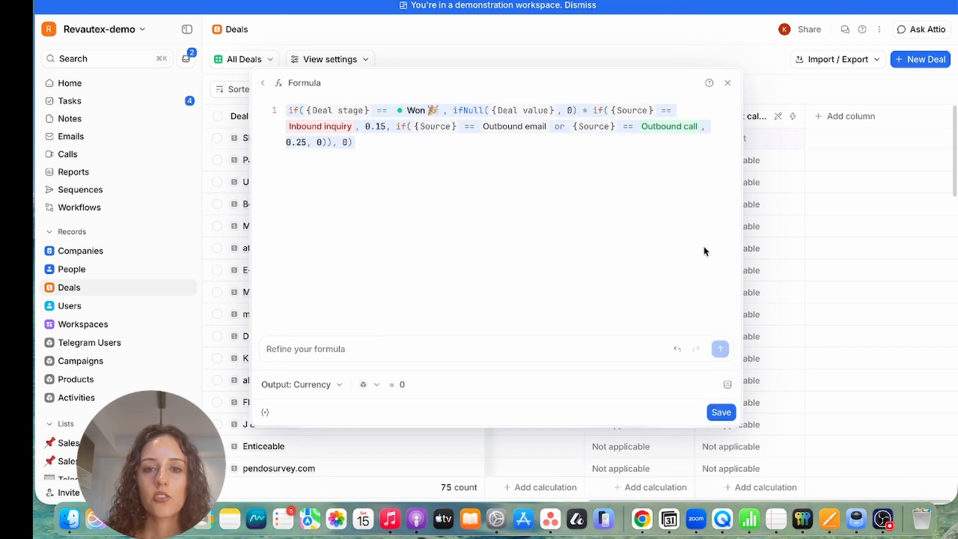
Save the generated commission formula and create the Commission calculated attribute in US Dollar with 2 decimals.
{"action": "left_click", "coordinate": [723, 412]}
{"action": "scroll", "coordinate": [585, 302], "scroll_direction": "down", "scroll_amount": 2}
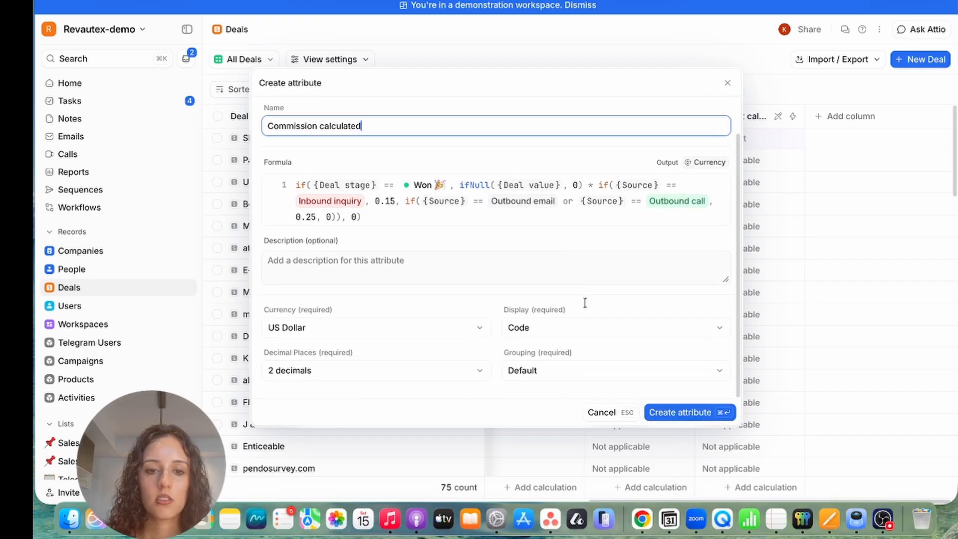
{"action": "scroll", "coordinate": [584, 301], "scroll_direction": "up", "scroll_amount": 2}
{"action": "left_click", "coordinate": [689, 413]}
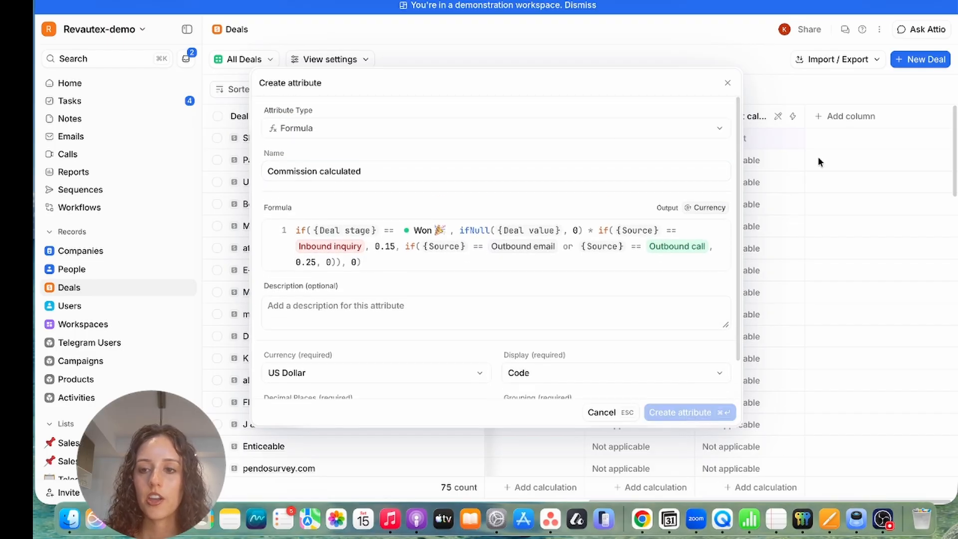
Add the Source attribute as a column in the deals table beside the commission column.
{"action": "scroll", "coordinate": [836, 157], "scroll_direction": "right", "scroll_amount": 1}
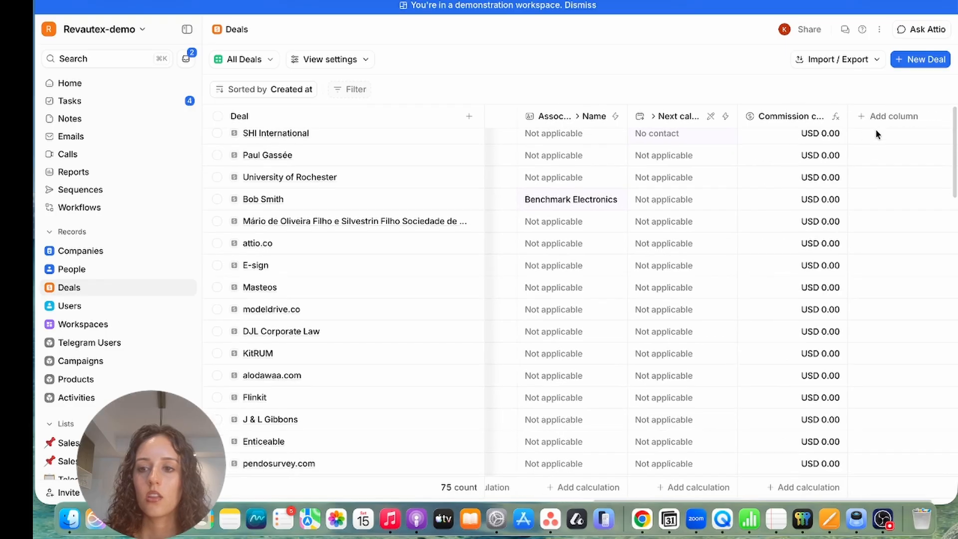
{"action": "left_click", "coordinate": [881, 115]}
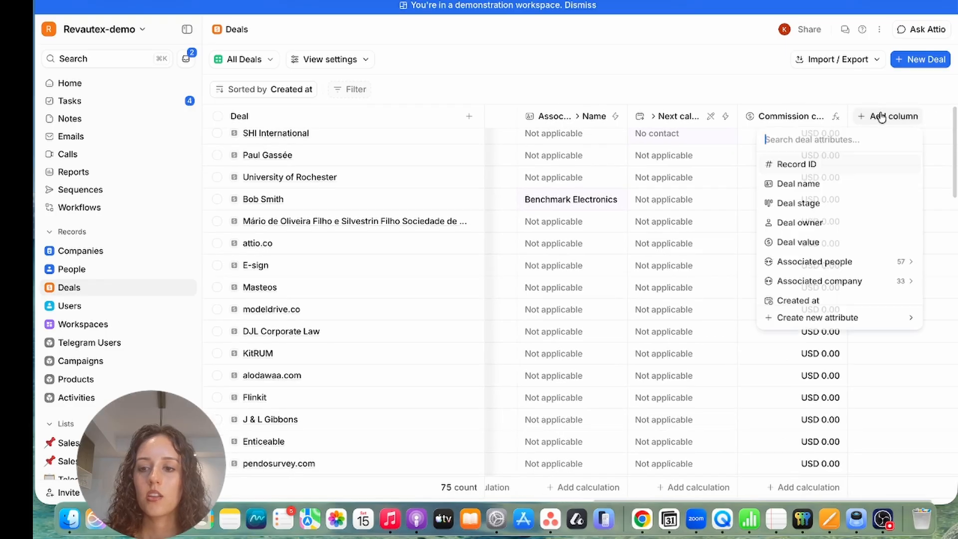
{"action": "scroll", "coordinate": [853, 185], "scroll_direction": "down", "scroll_amount": 5}
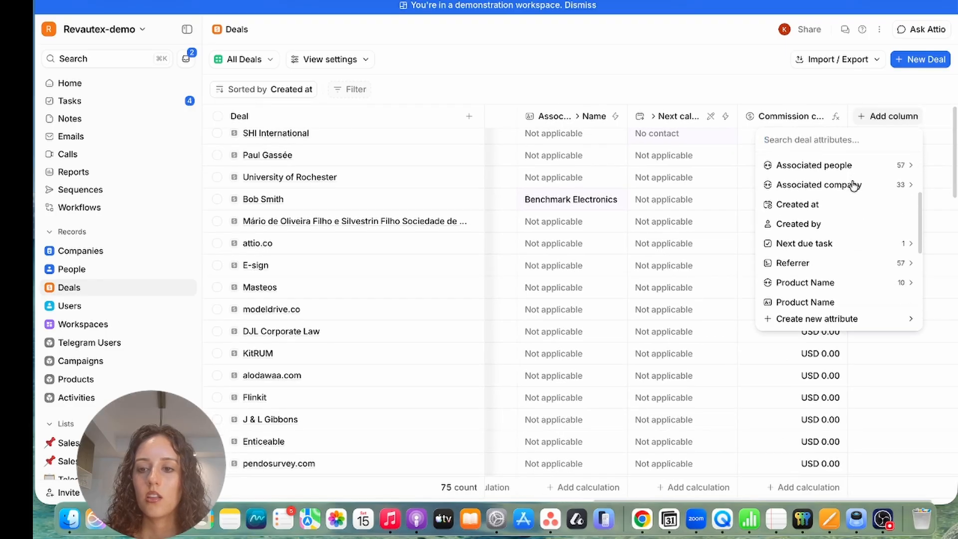
{"action": "scroll", "coordinate": [853, 185], "scroll_direction": "up", "scroll_amount": 4}
{"action": "type", "text": "sou"}
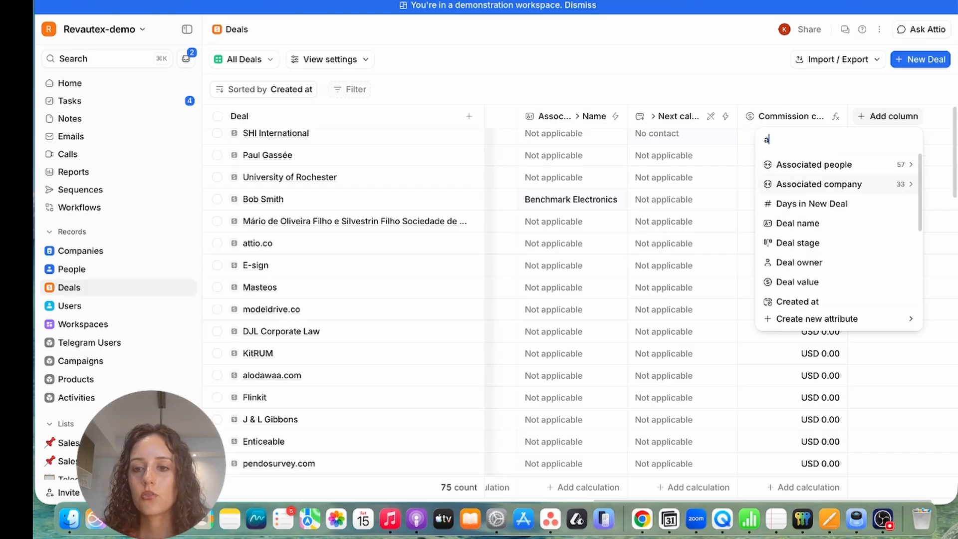
{"action": "left_click", "coordinate": [831, 164]}
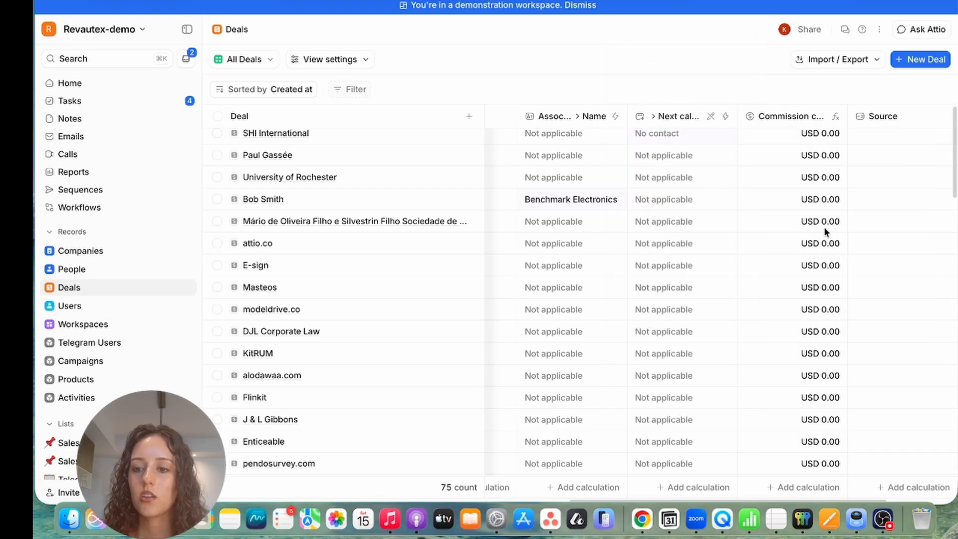
Check the commissions against the deal sources, and add the Deal stage attribute as a column after Source.
{"action": "scroll", "coordinate": [824, 229], "scroll_direction": "down", "scroll_amount": 10}
{"action": "scroll", "coordinate": [824, 230], "scroll_direction": "down", "scroll_amount": 10}
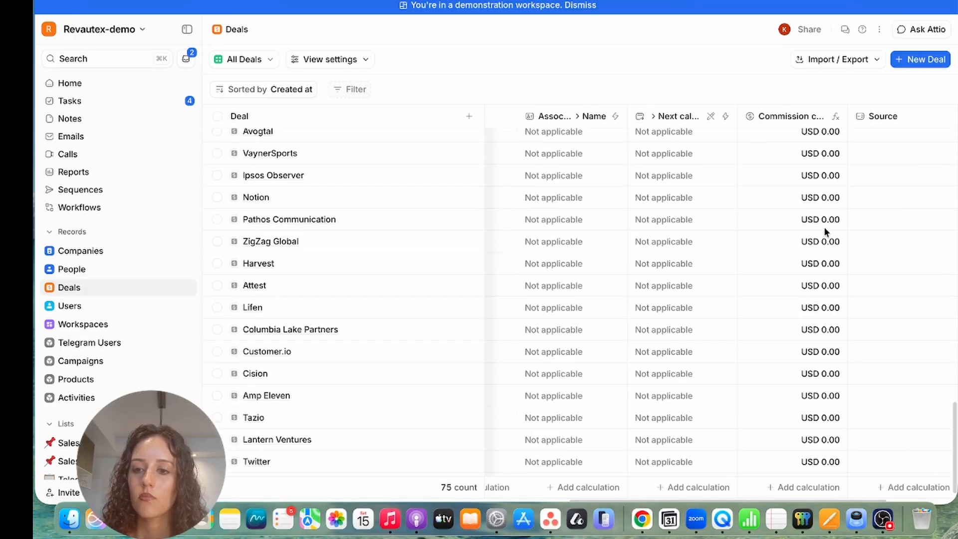
{"action": "scroll", "coordinate": [824, 231], "scroll_direction": "up", "scroll_amount": 10}
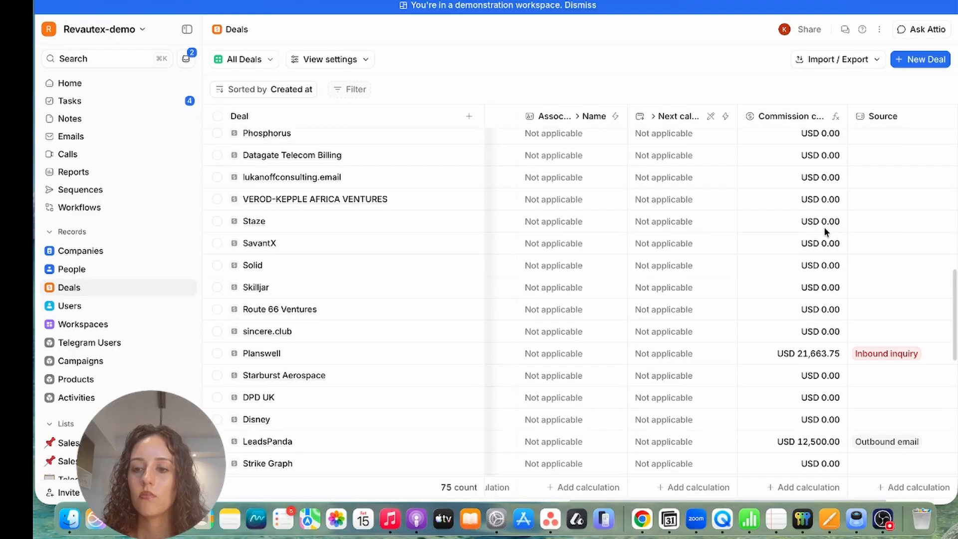
{"action": "scroll", "coordinate": [823, 231], "scroll_direction": "down", "scroll_amount": 2}
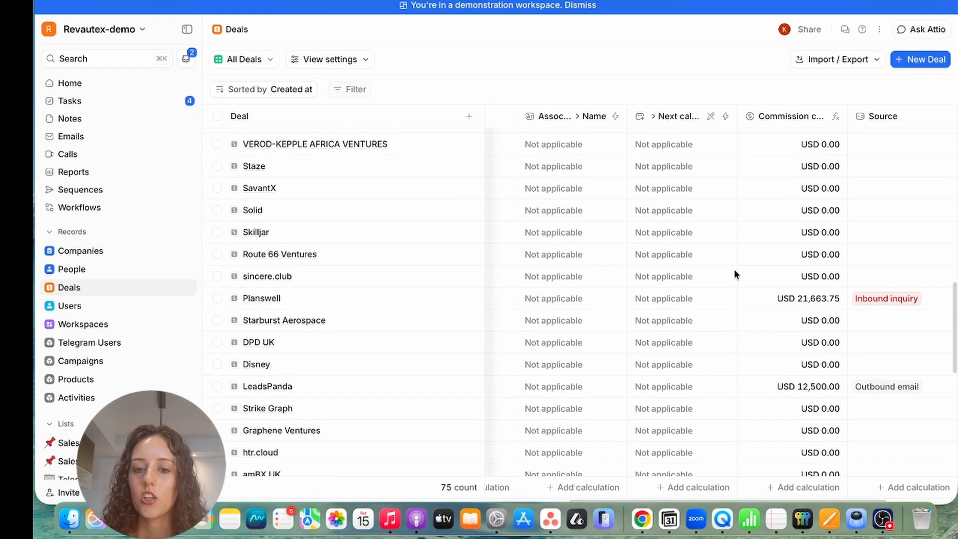
{"action": "scroll", "coordinate": [731, 283], "scroll_direction": "right", "scroll_amount": 3}
{"action": "left_click", "coordinate": [912, 117]}
{"action": "type", "text": "sou"}
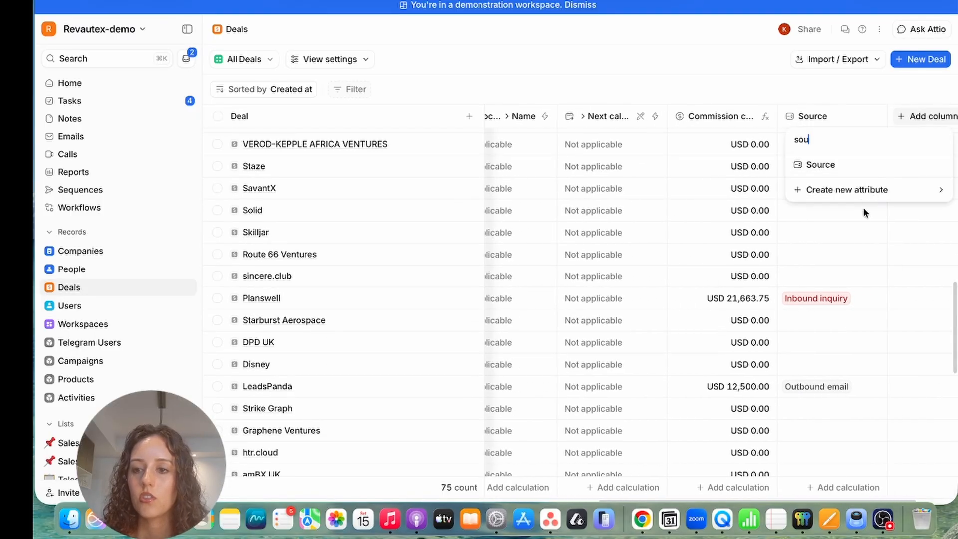
{"action": "mouse_move", "coordinate": [858, 190]}
{"action": "key", "text": "BackSpace"}
{"action": "key", "text": "BackSpace"}
{"action": "key", "text": "BackSpace"}
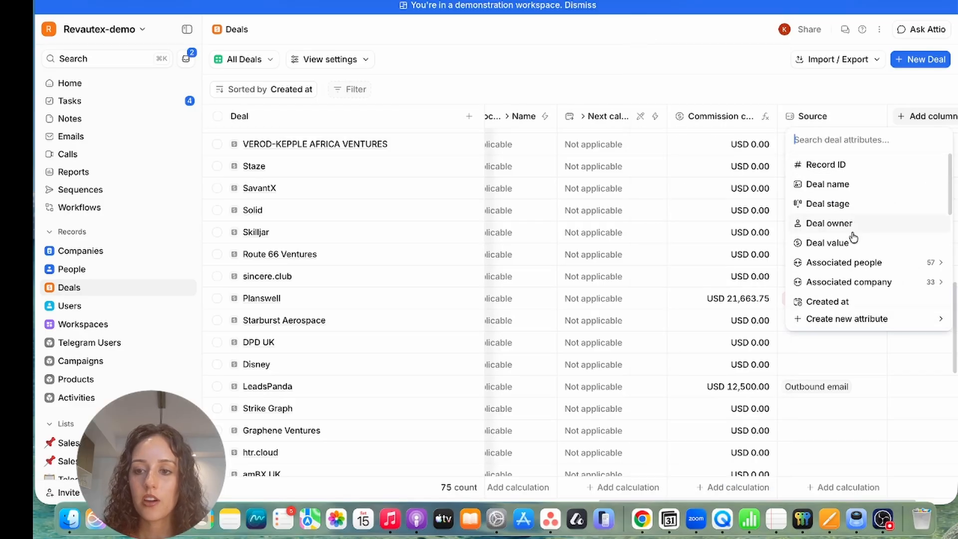
{"action": "left_click", "coordinate": [847, 205]}
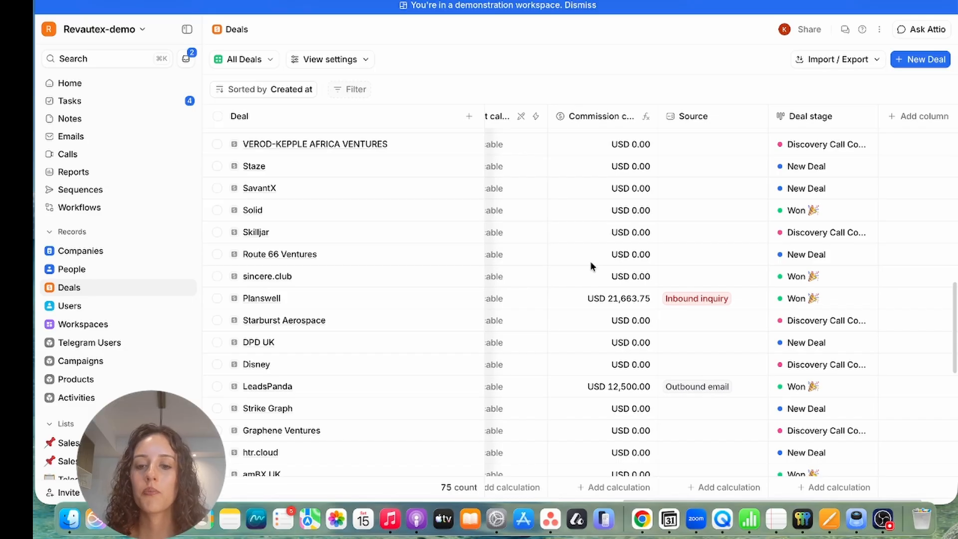
Change the source of the LeadsPanda deal to Inbound inquiry to test the commission calculation.
{"action": "scroll", "coordinate": [716, 294], "scroll_direction": "down", "scroll_amount": 3}
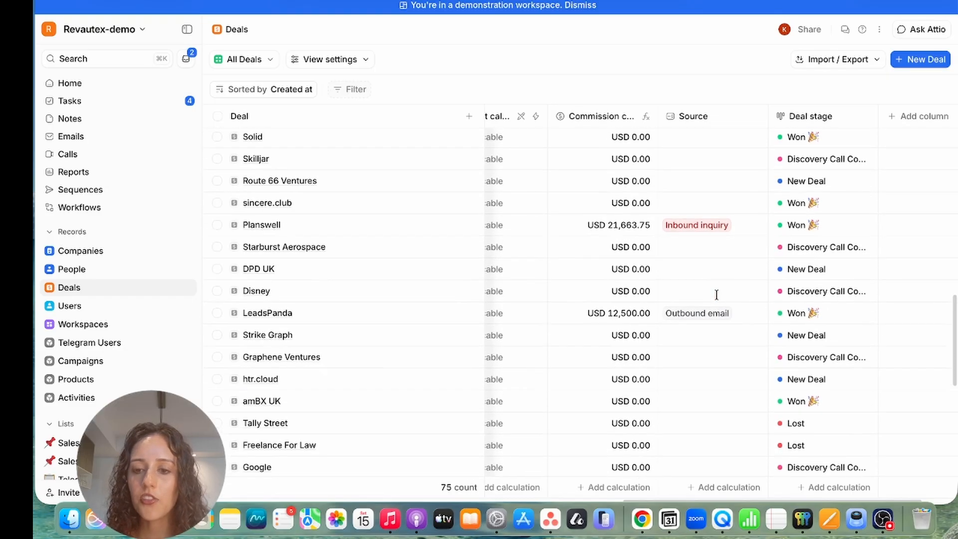
{"action": "scroll", "coordinate": [747, 311], "scroll_direction": "down", "scroll_amount": 2}
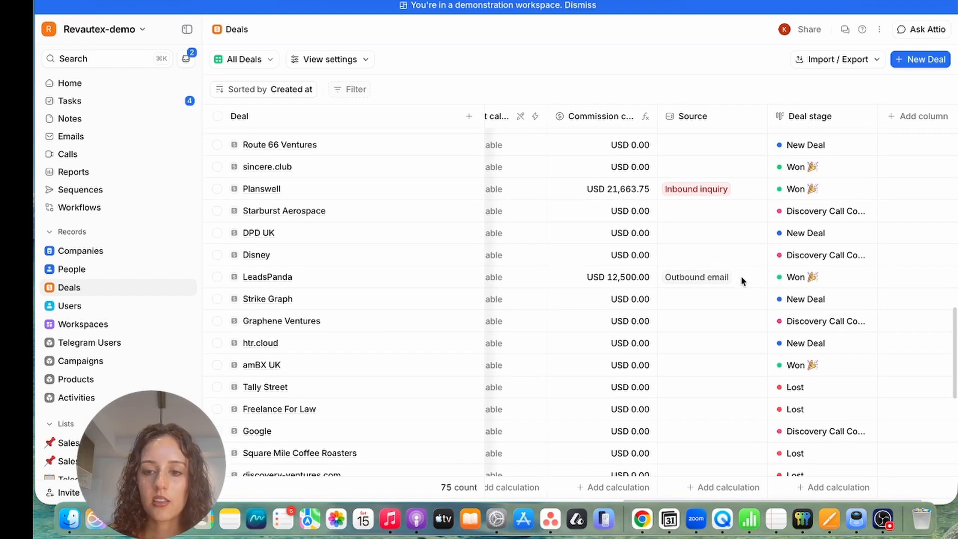
{"action": "left_click", "coordinate": [741, 276]}
{"action": "left_click", "coordinate": [741, 276]}
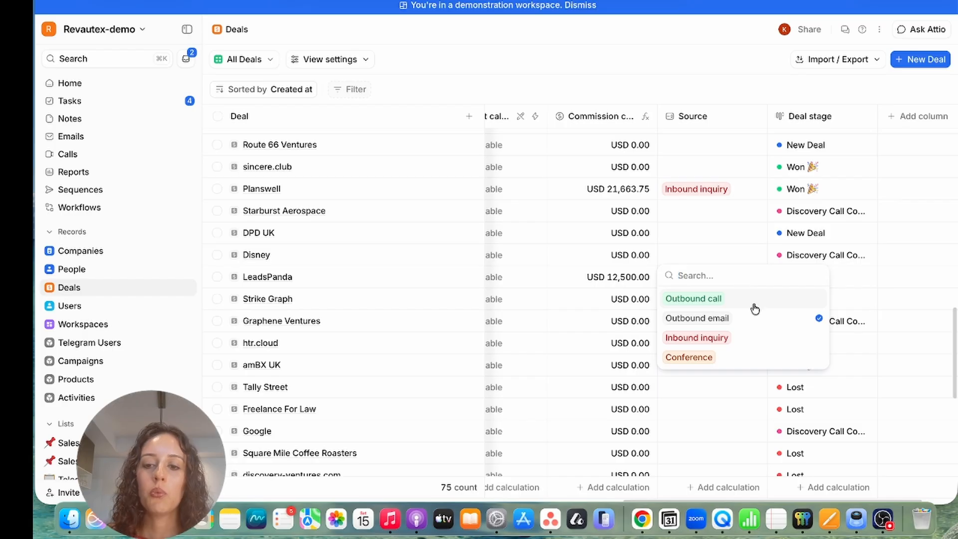
{"action": "left_click", "coordinate": [741, 336]}
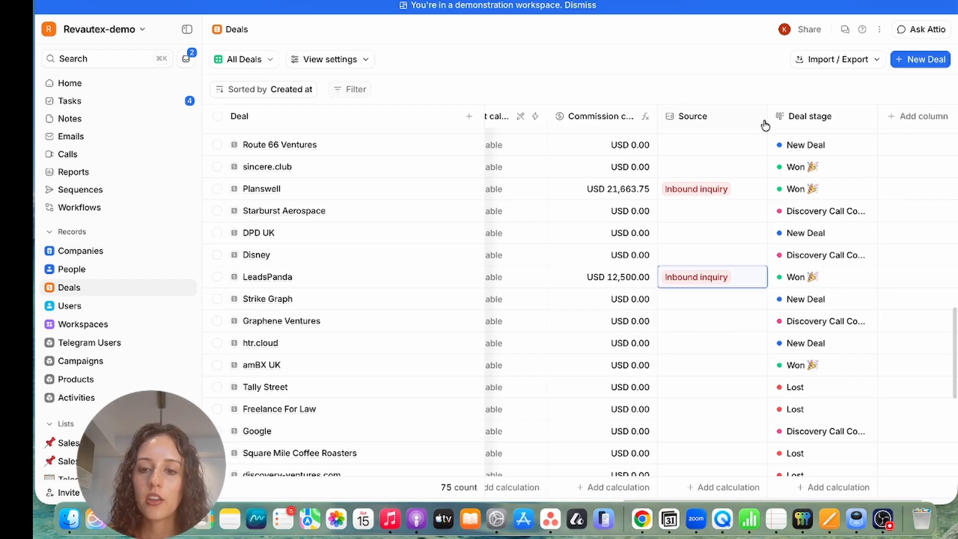
{"action": "left_click", "coordinate": [761, 79]}
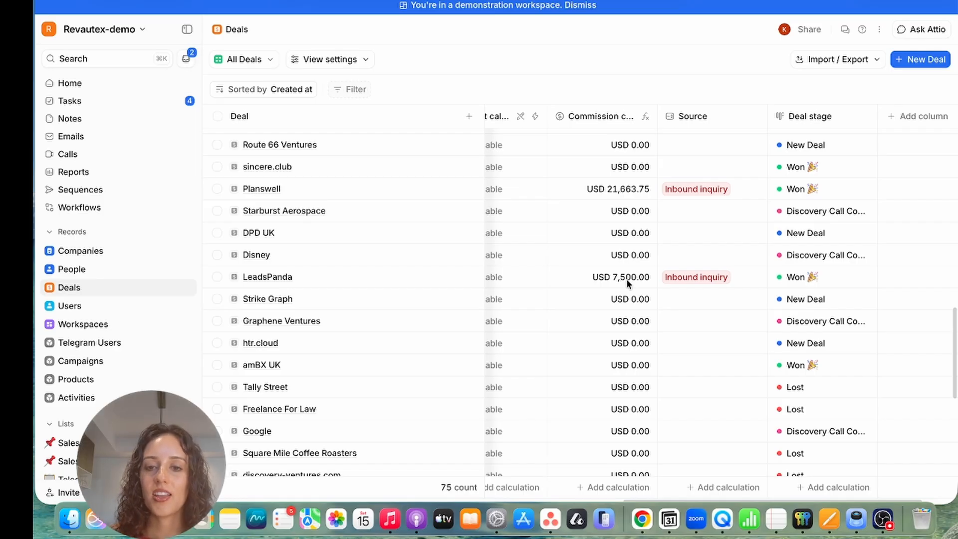
Change the source of the LeadsPanda deal to Outbound call.
{"action": "left_click", "coordinate": [738, 277]}
{"action": "left_click", "coordinate": [738, 277]}
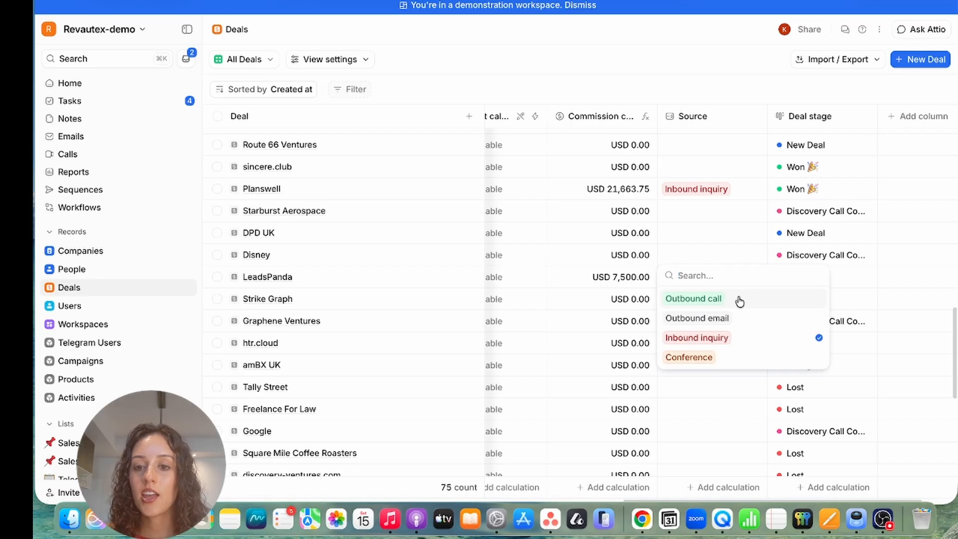
{"action": "left_click", "coordinate": [739, 299]}
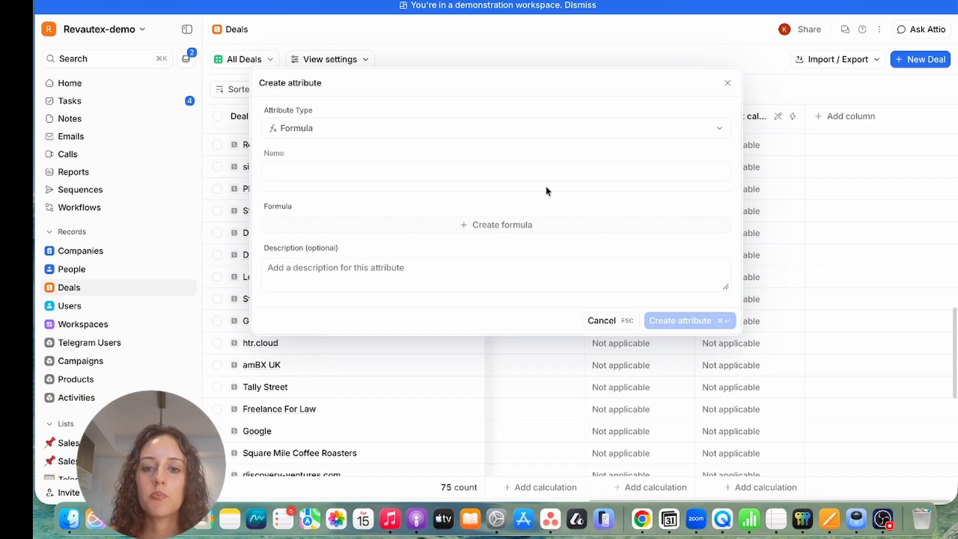
Name the new formula attribute on Deals "MRR" and open its formula editor.
{"action": "left_click", "coordinate": [536, 176]}
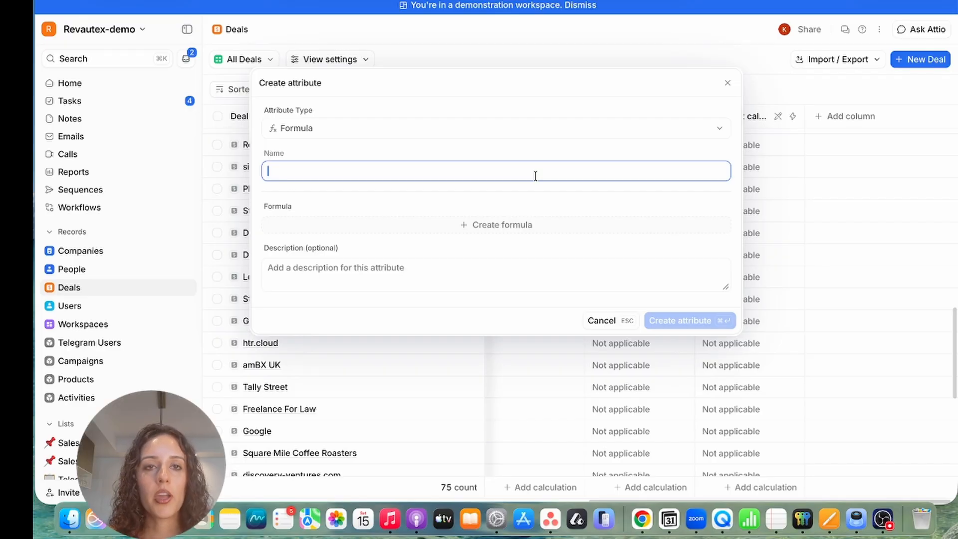
{"action": "type", "text": "MRR"}
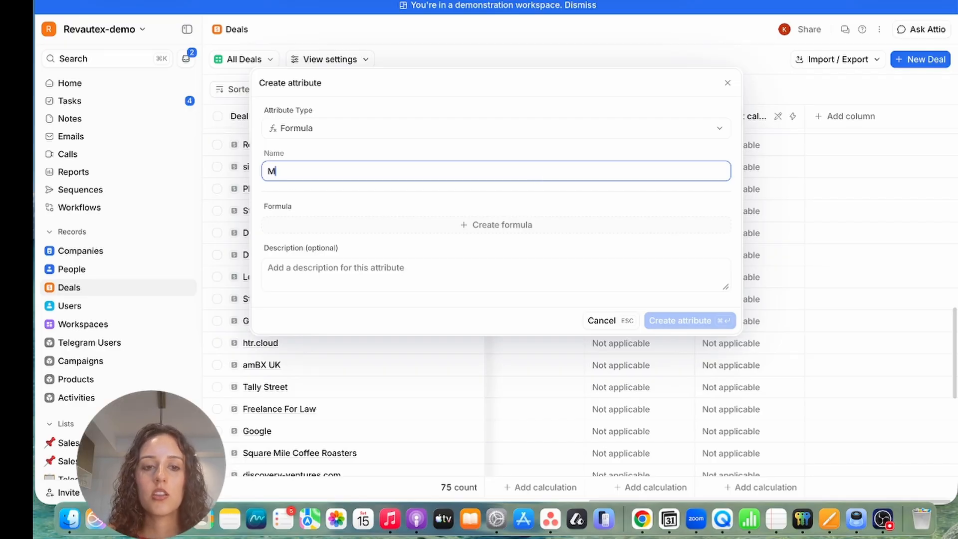
{"action": "left_click", "coordinate": [467, 227]}
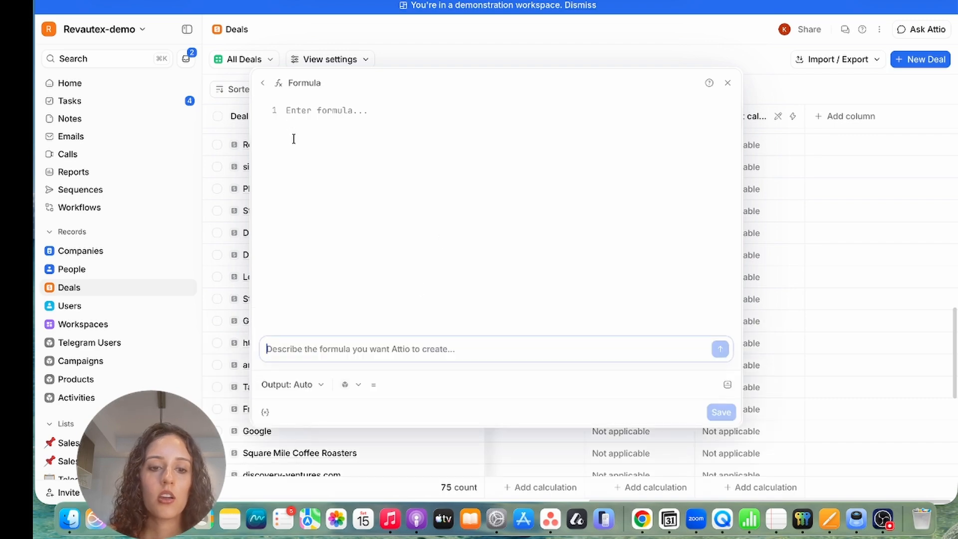
Begin the written formula request with "Subtract $1,000 from the deal value".
{"action": "left_click", "coordinate": [317, 133]}
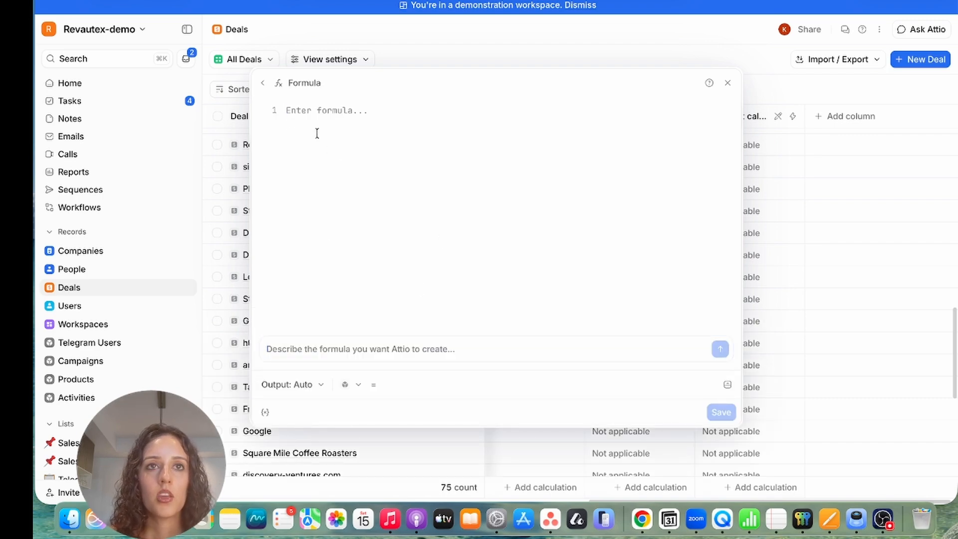
{"action": "left_click", "coordinate": [319, 349]}
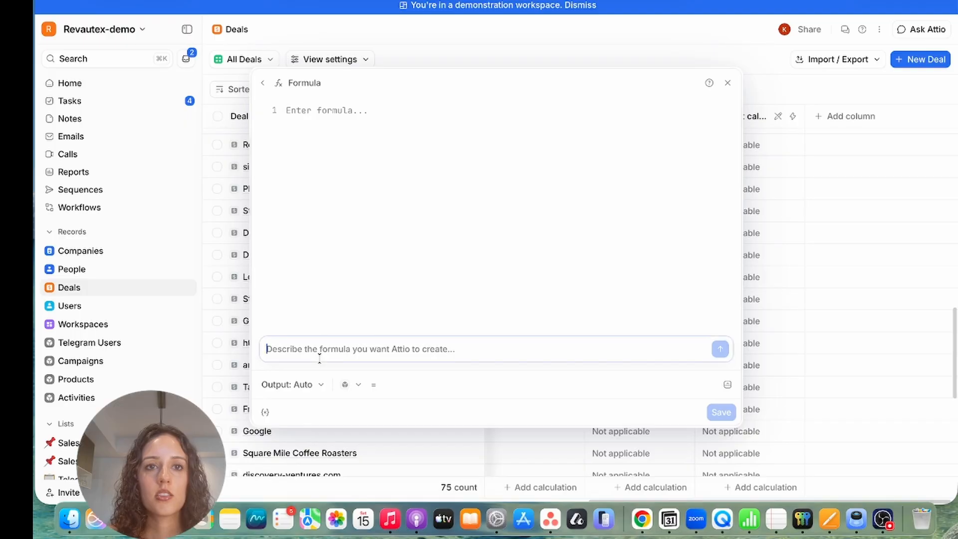
{"action": "type", "text": "Subtract "}
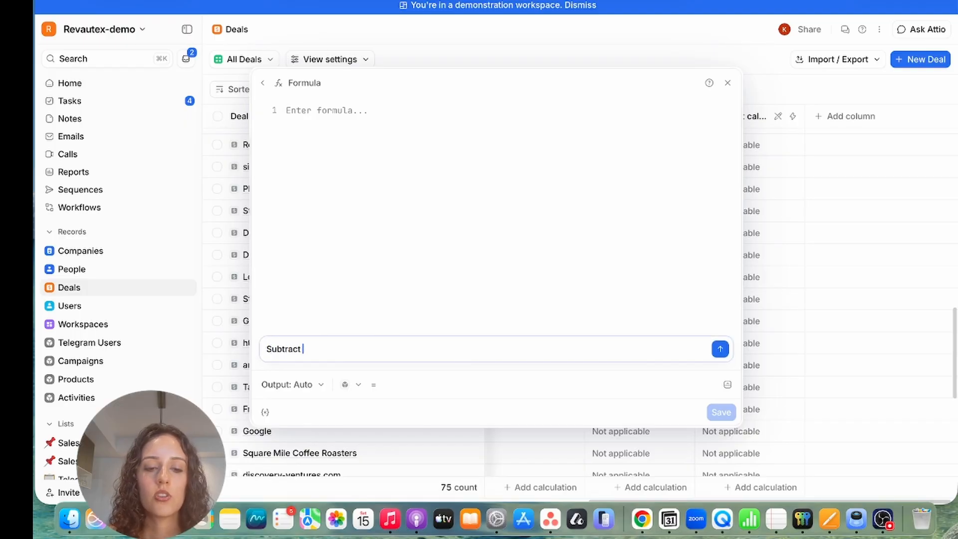
{"action": "type", "text": "$1"}
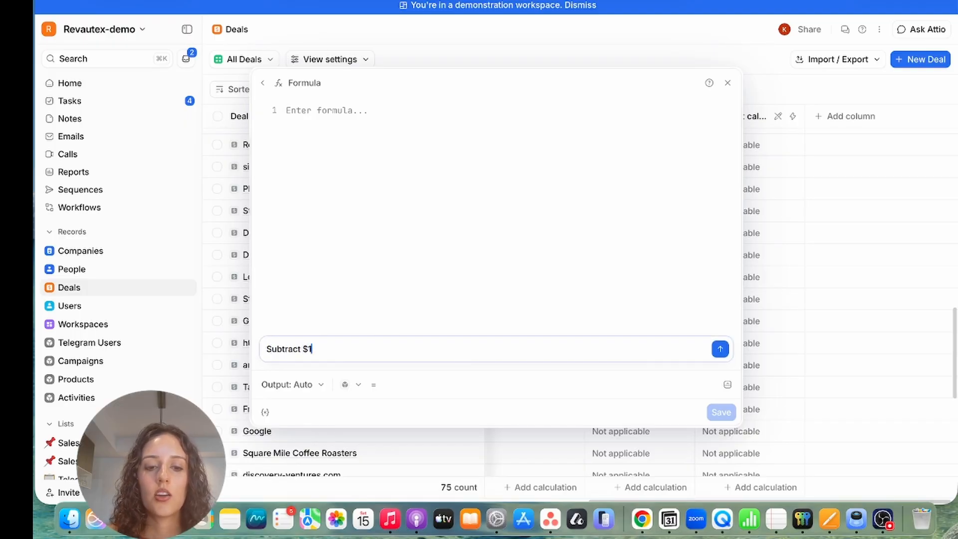
{"action": "type", "text": ",000 from "}
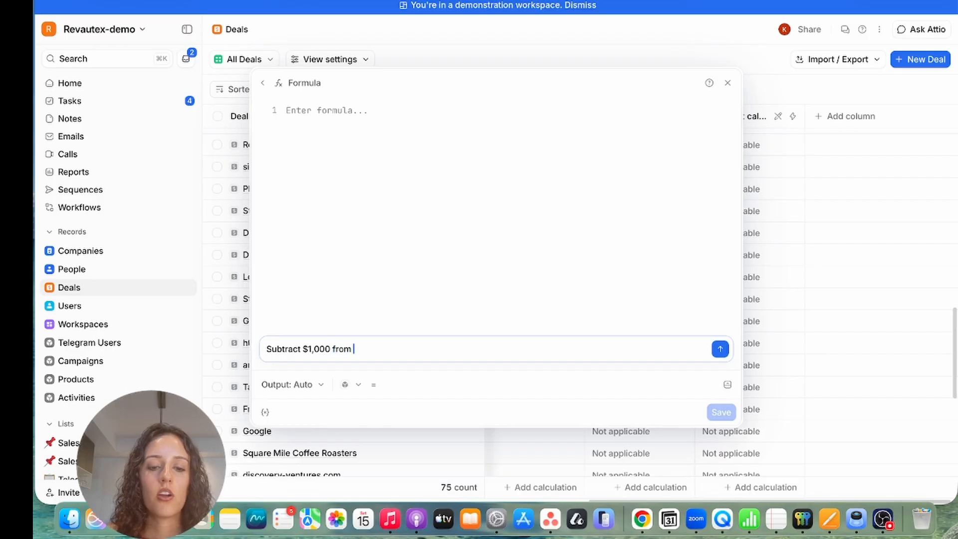
{"action": "type", "text": "the deal value "}
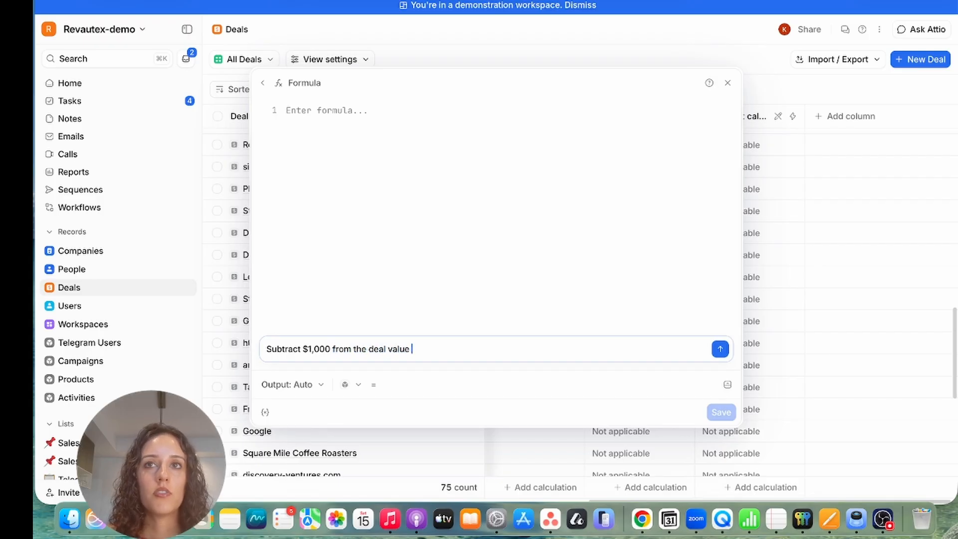
Complete the formula request with "and then divide the result by 12 to calculate monthly recurring revenue.".
{"action": "type", "text": "and then div"}
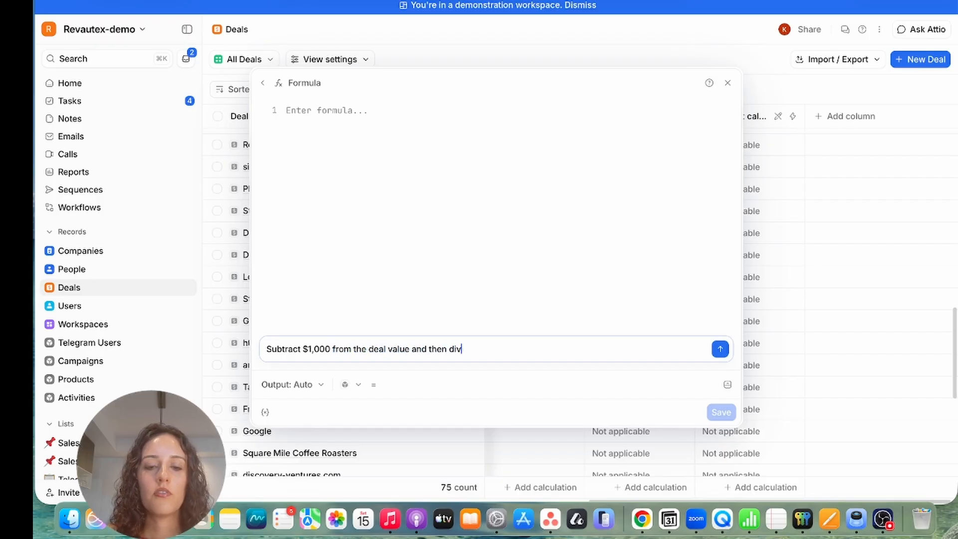
{"action": "type", "text": "ide the result by"}
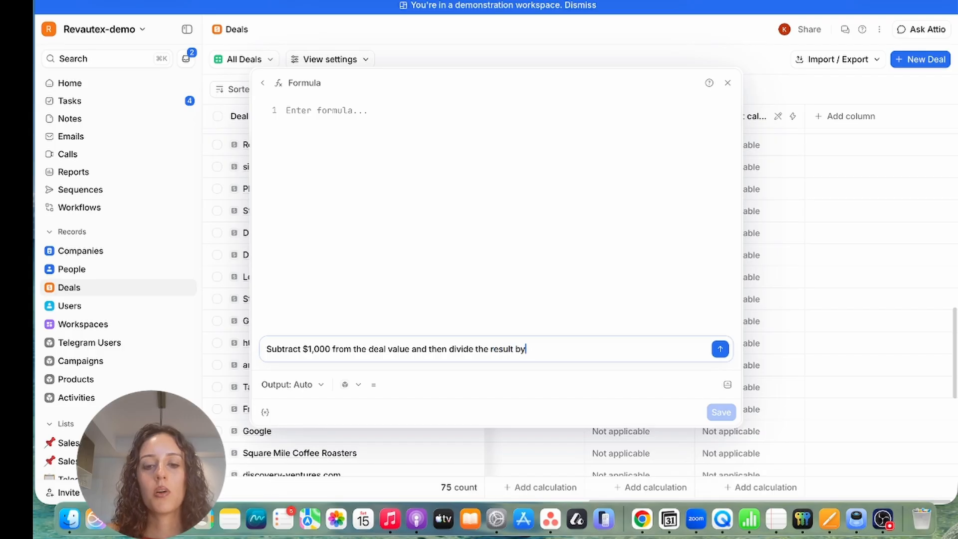
{"action": "type", "text": " 12 to calculate "}
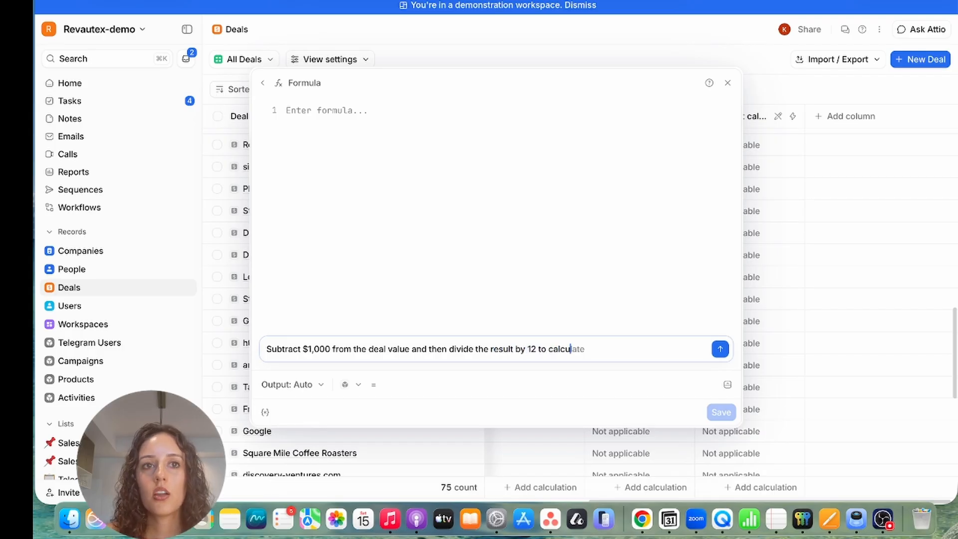
{"action": "type", "text": "month"}
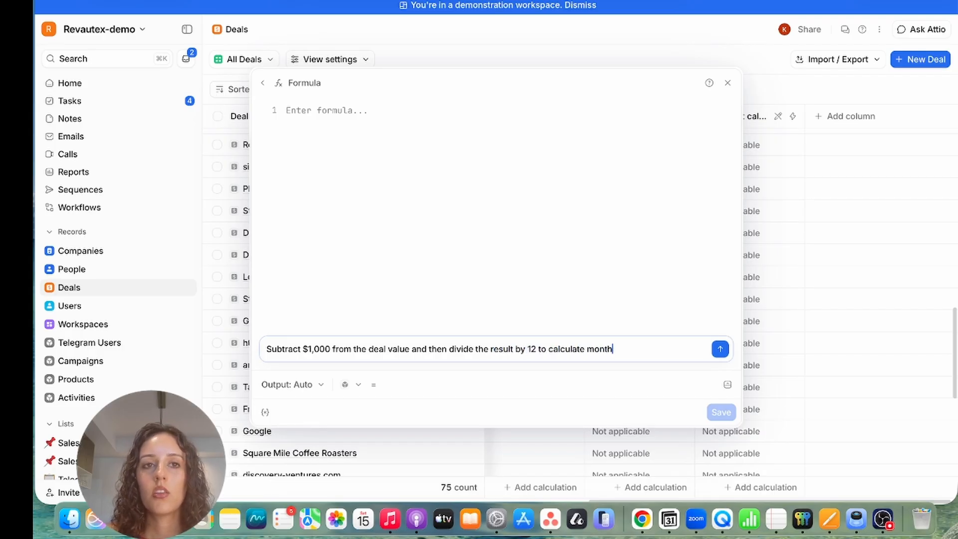
{"action": "type", "text": "ly recurring revenue."}
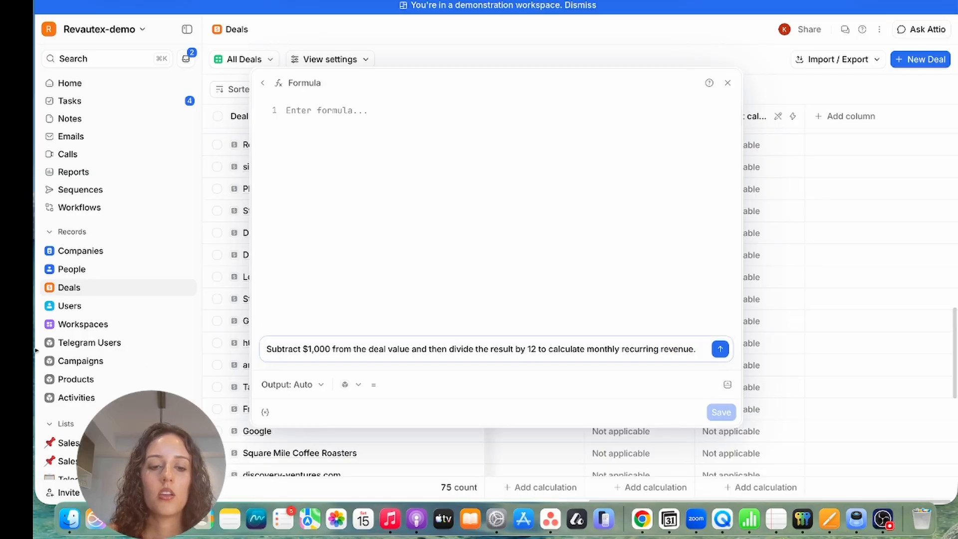
Set the MRR formula's output to Currency and add "Exclude any deals that are in the Lost stage." to the request.
{"action": "left_click", "coordinate": [293, 384]}
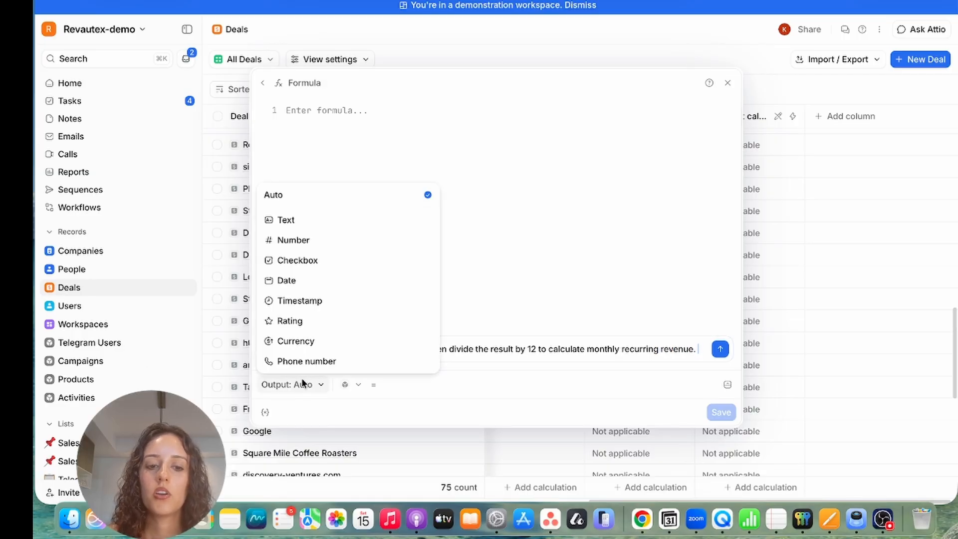
{"action": "left_click", "coordinate": [321, 342]}
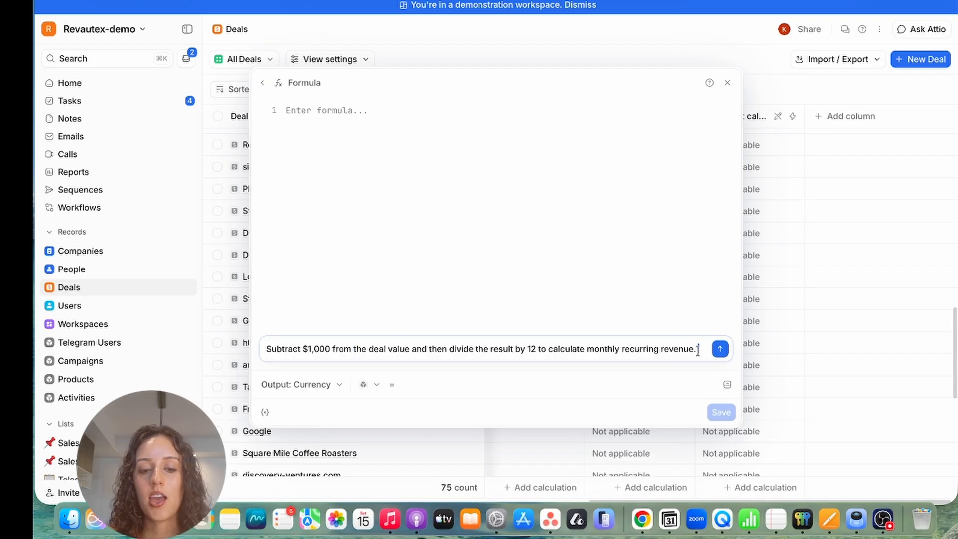
{"action": "type", "text": "Exclude"}
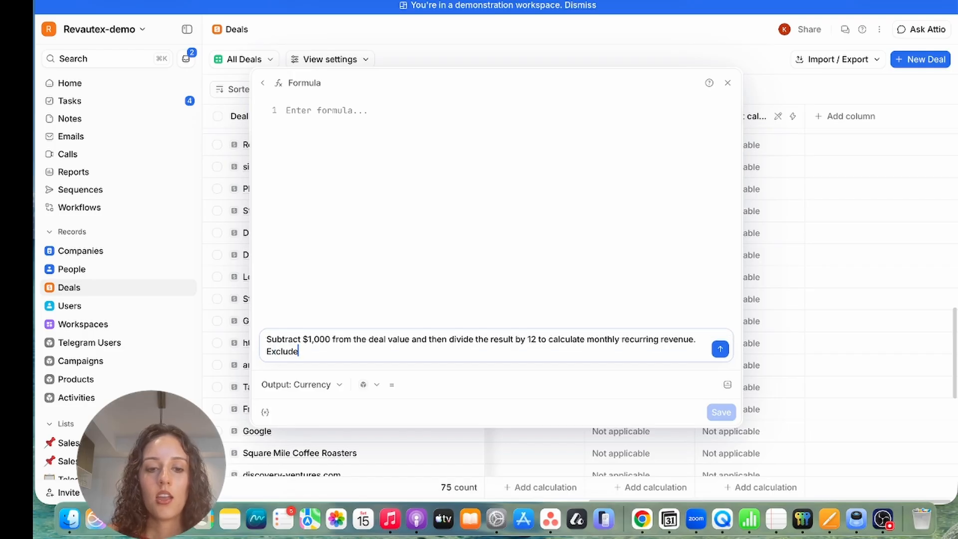
{"action": "type", "text": " any deals that "}
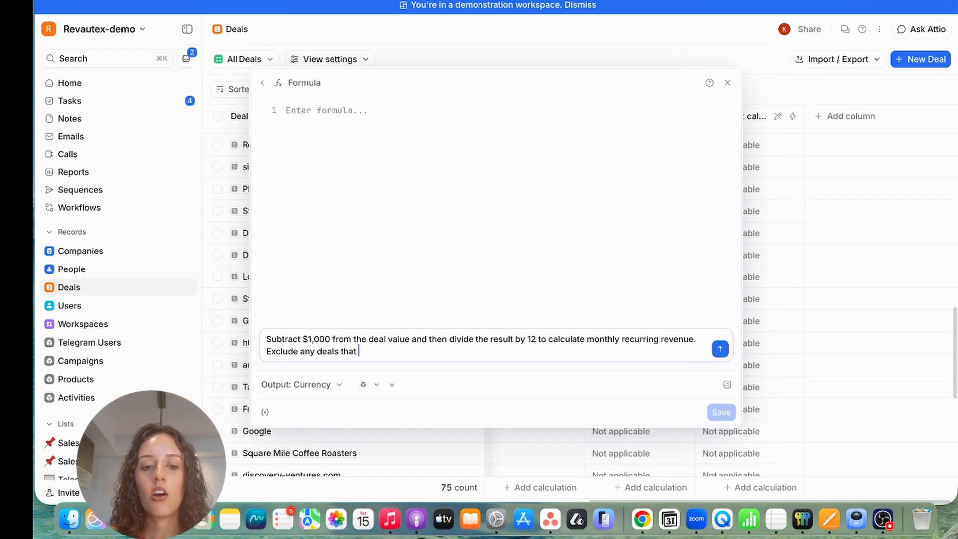
{"action": "type", "text": "are in the Lost"}
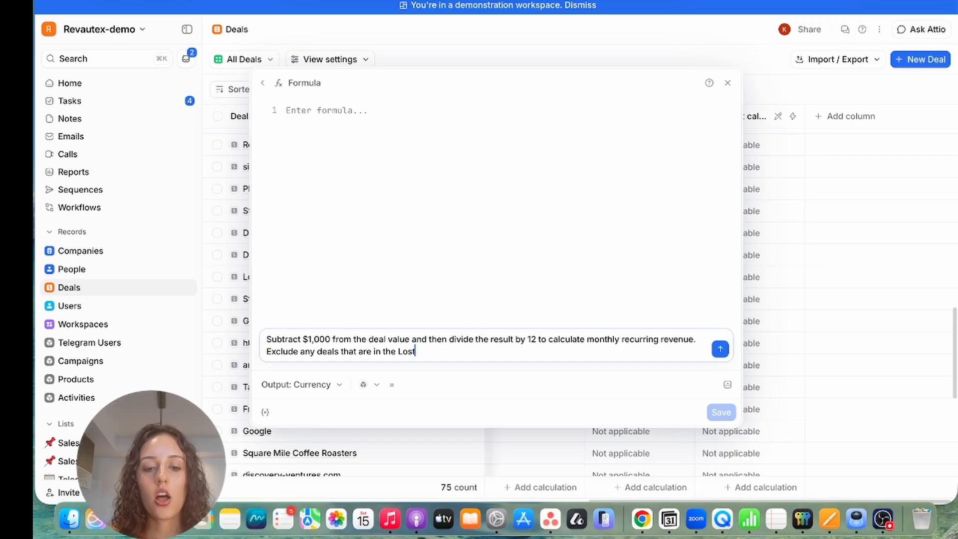
{"action": "type", "text": " stage."}
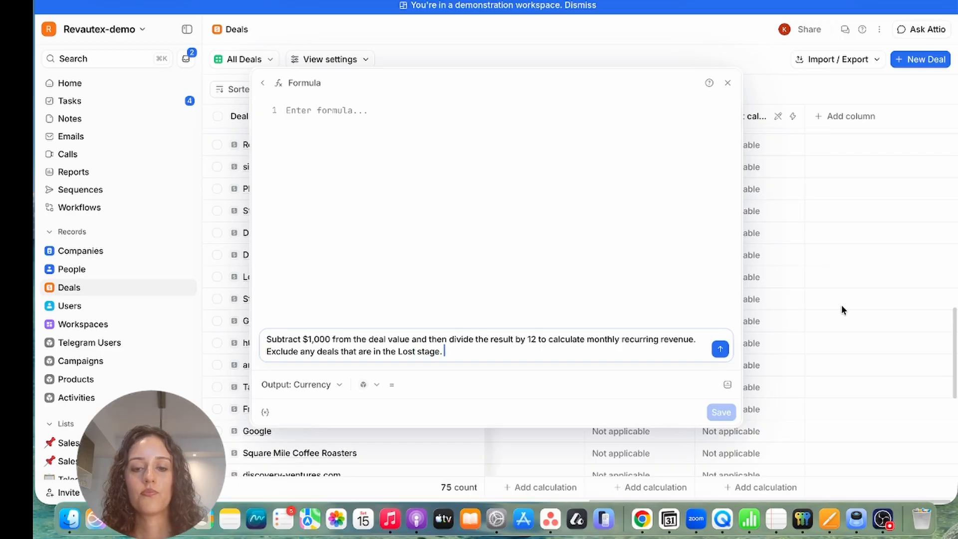
Generate the formula from the written request, save it, and create the MRR attribute with the default currency settings.
{"action": "left_click", "coordinate": [720, 348]}
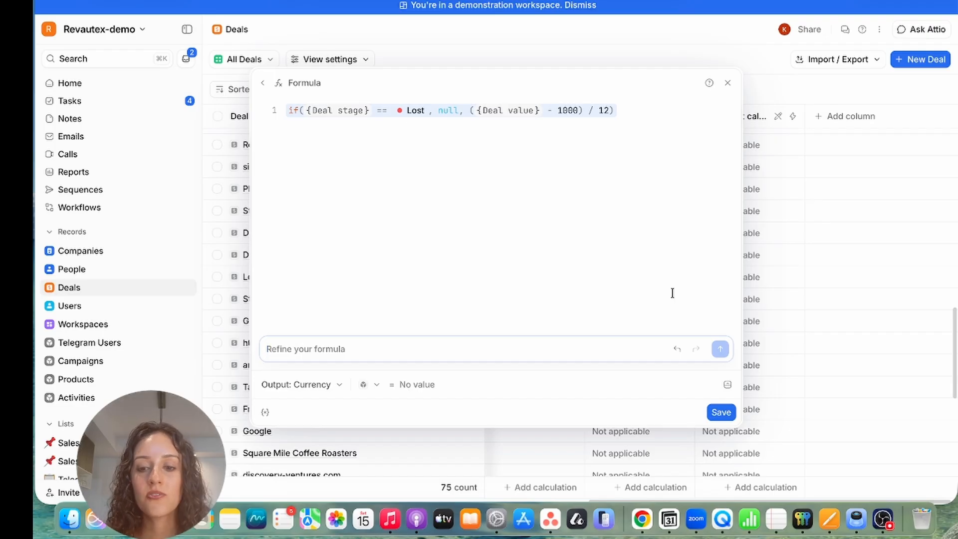
{"action": "left_click", "coordinate": [720, 412]}
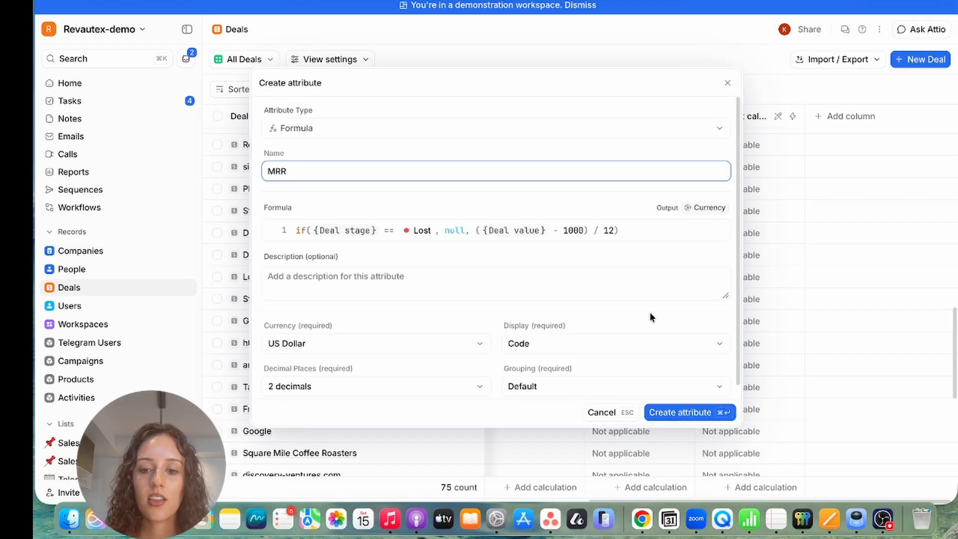
{"action": "left_click", "coordinate": [678, 411]}
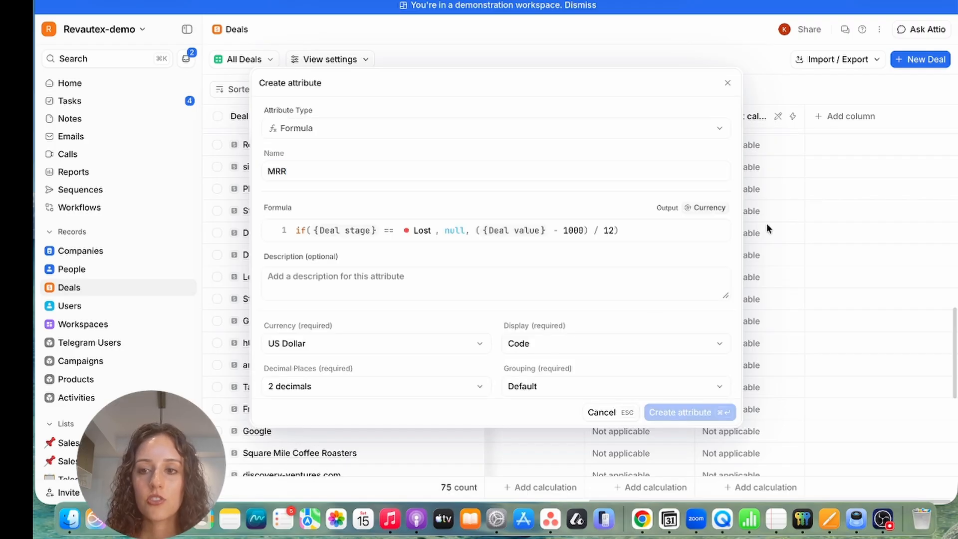
Add the Deal stage and Deal value columns to the deals table after the MRR column.
{"action": "scroll", "coordinate": [800, 242], "scroll_direction": "right", "scroll_amount": 1}
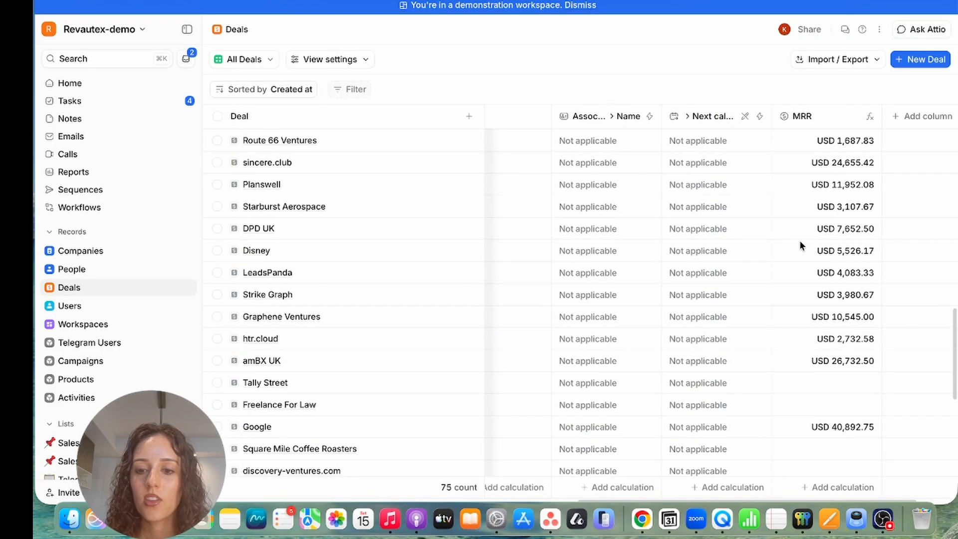
{"action": "scroll", "coordinate": [799, 240], "scroll_direction": "right", "scroll_amount": 2}
{"action": "left_click", "coordinate": [867, 116]}
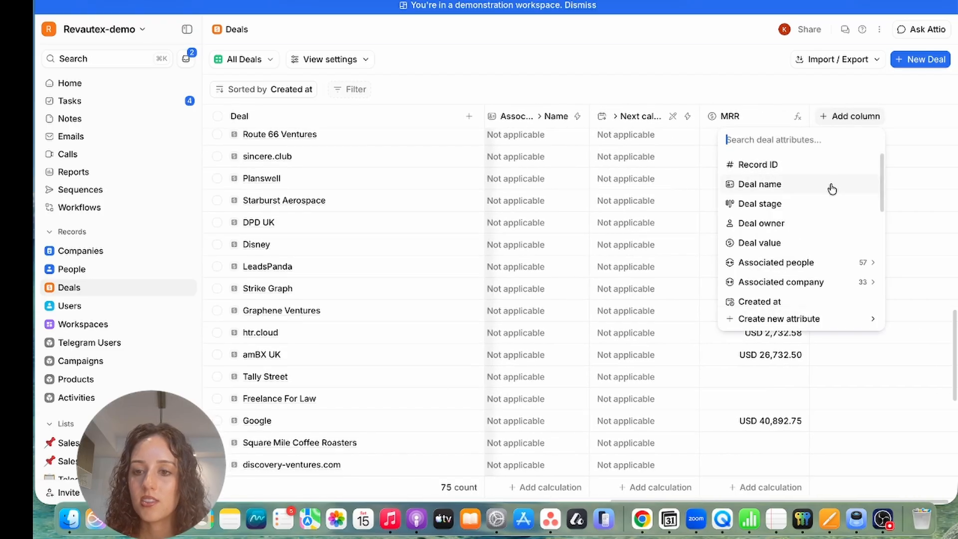
{"action": "left_click", "coordinate": [815, 205]}
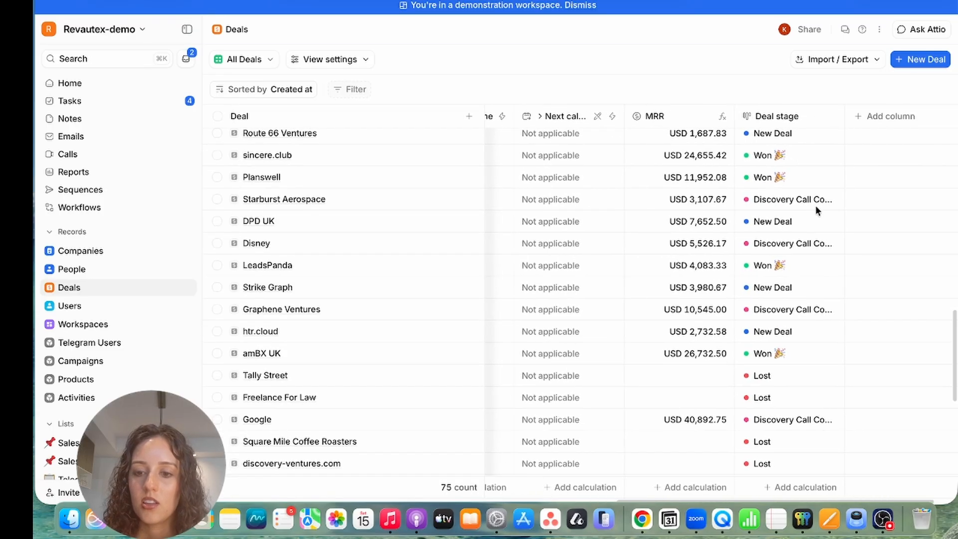
{"action": "left_click", "coordinate": [893, 114]}
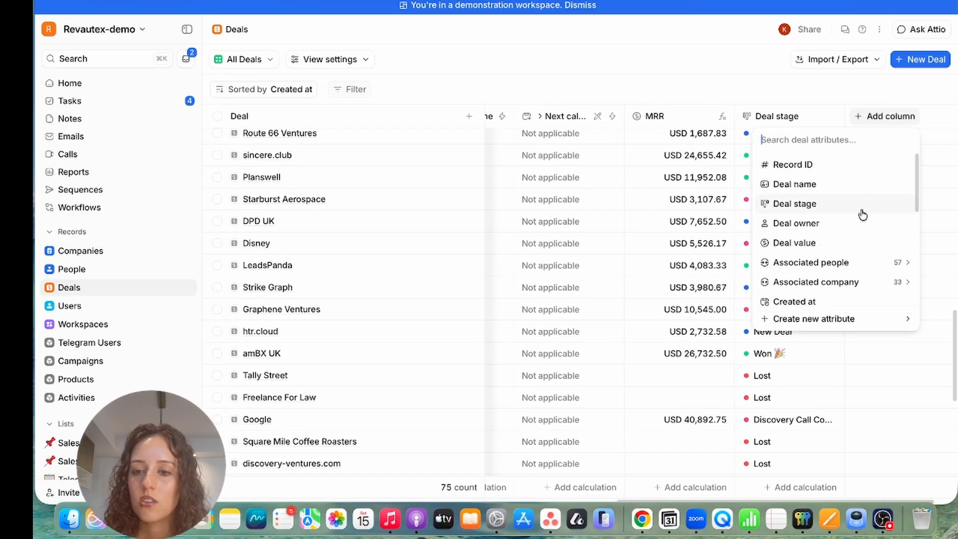
{"action": "left_click", "coordinate": [850, 242]}
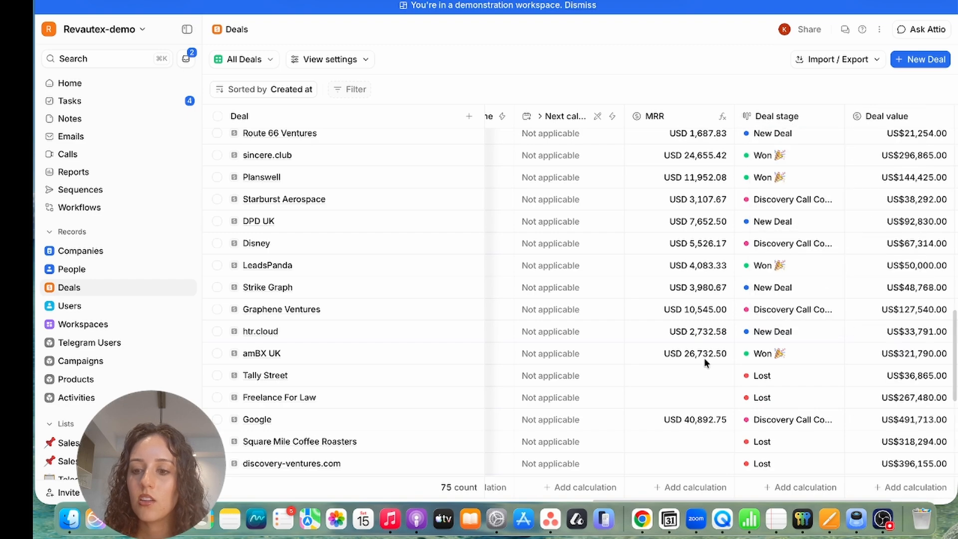
Compare MRR with the deal stage and deal value across the deals, including those in the Lost stage.
{"action": "scroll", "coordinate": [704, 358], "scroll_direction": "down", "scroll_amount": 3}
{"action": "scroll", "coordinate": [704, 357], "scroll_direction": "right", "scroll_amount": 3}
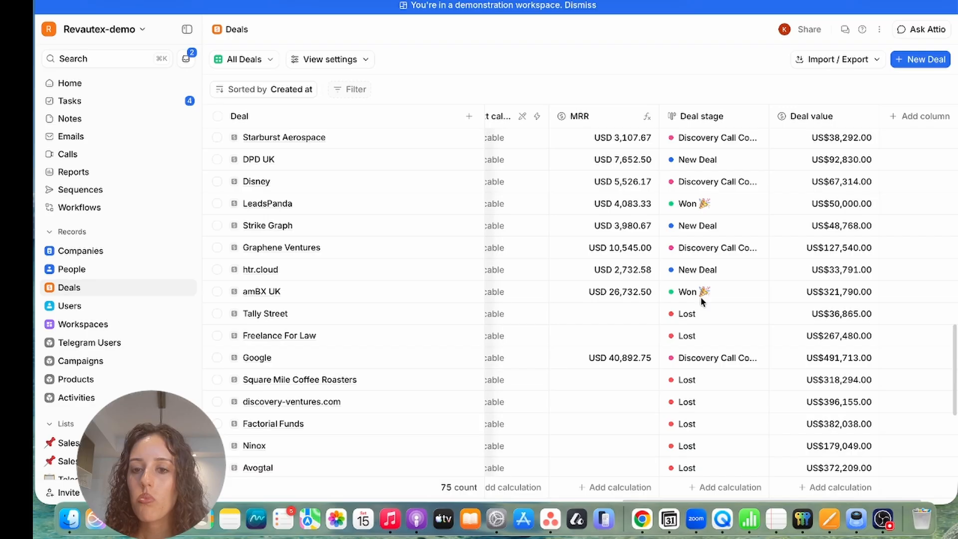
{"action": "scroll", "coordinate": [700, 299], "scroll_direction": "up", "scroll_amount": 1}
{"action": "scroll", "coordinate": [701, 299], "scroll_direction": "down", "scroll_amount": 2}
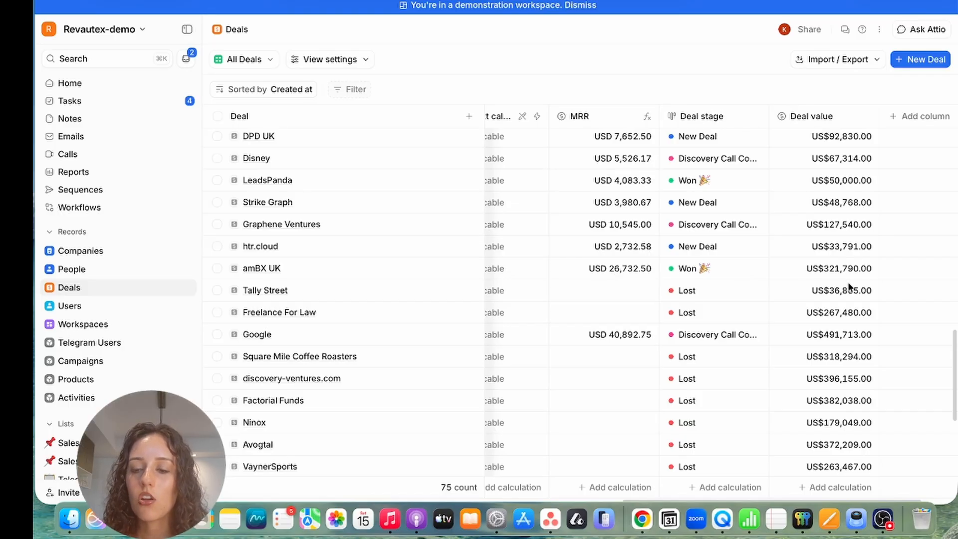
{"action": "scroll", "coordinate": [720, 291], "scroll_direction": "down", "scroll_amount": 4}
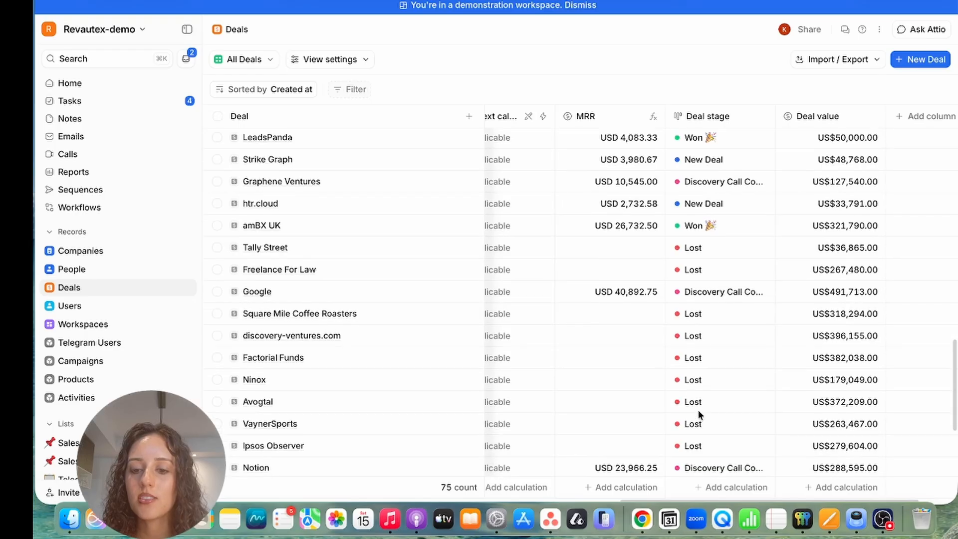